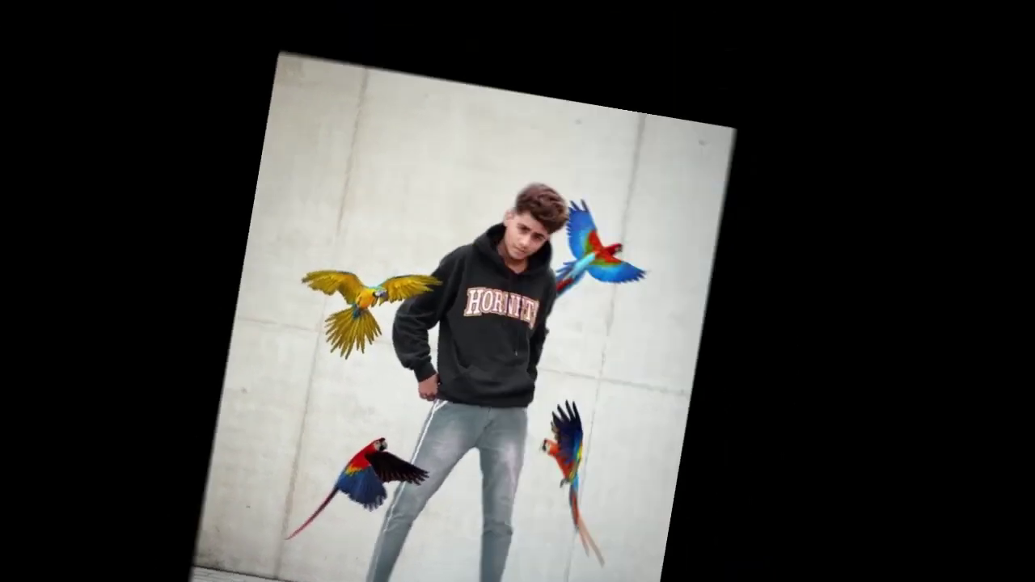
Step: Select the Move tool on the Untitled-1 cut-out of the man in black
left_click(11, 64)
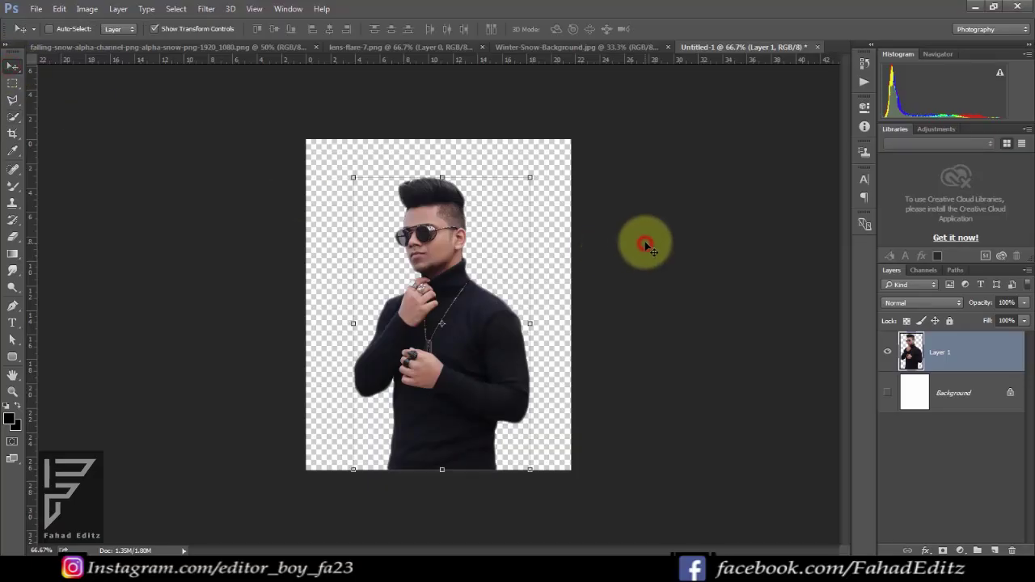
Step: Turn off Show Transform Controls and launch the Camera Raw Filter on Layer 1
left_click(154, 28)
key("ctrl+plus")
key("ctrl+minus")
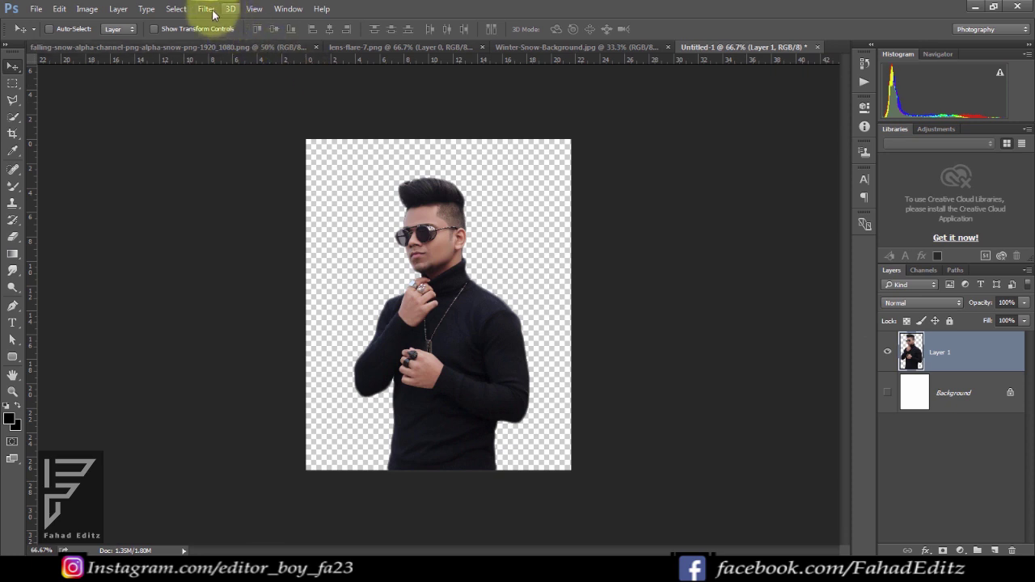
left_click(206, 8)
key("Escape")
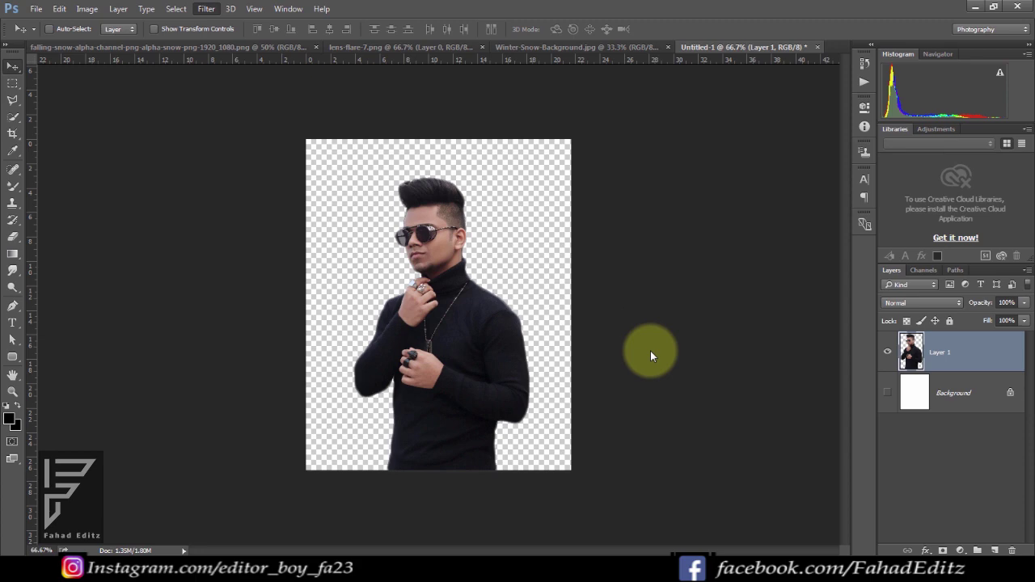
key("ctrl+shift+a")
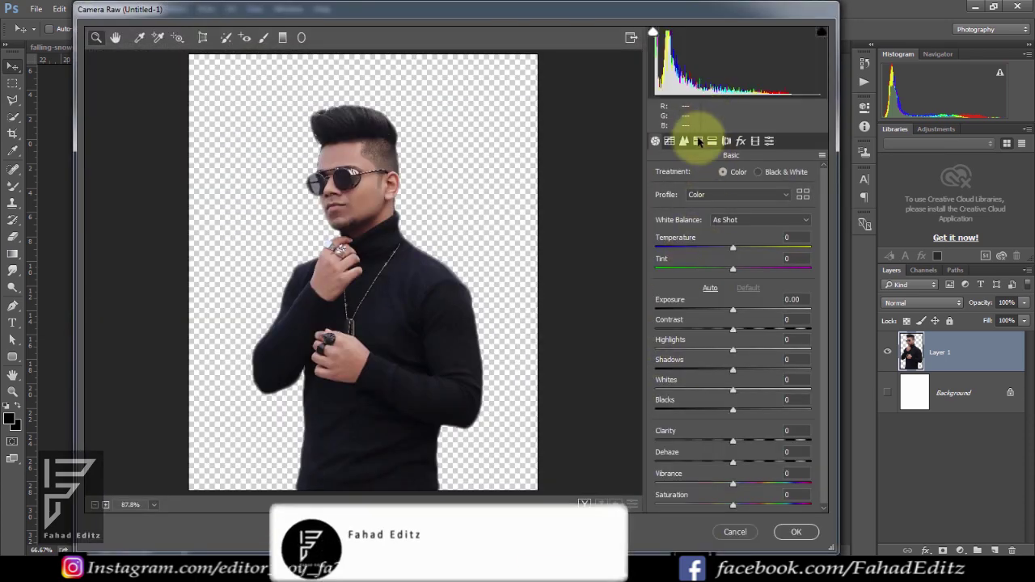
Step: Brighten Oranges in HSL Luminance, set Blacks slightly below zero, and apply the Camera Raw grade
left_click(698, 141)
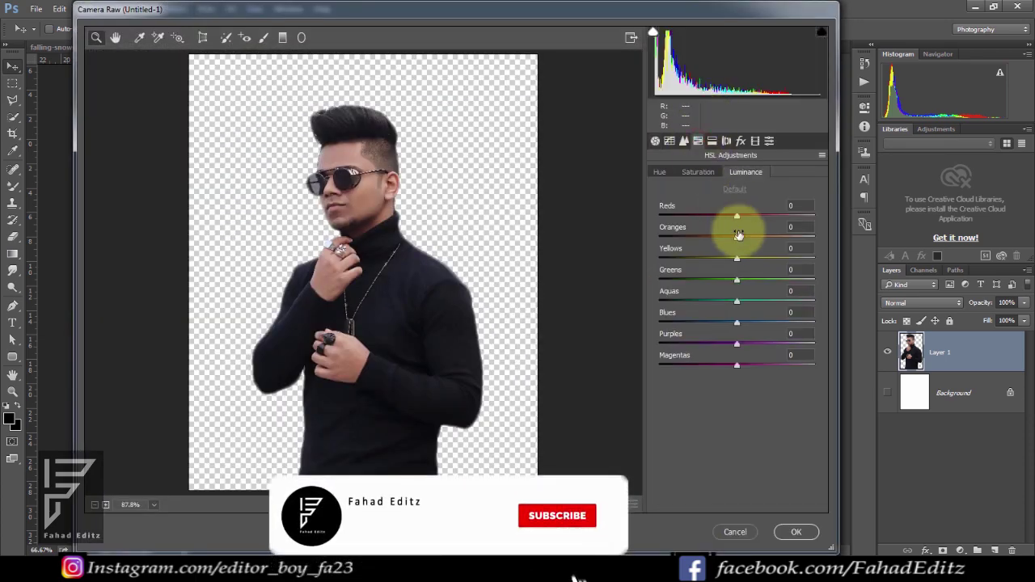
left_click_drag(740, 240, 768, 245)
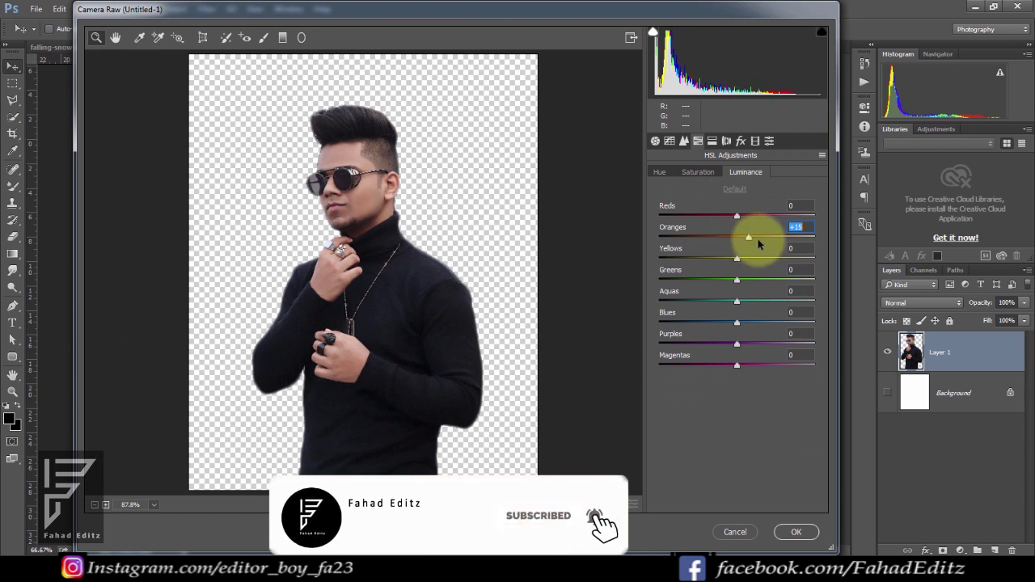
left_click(660, 172)
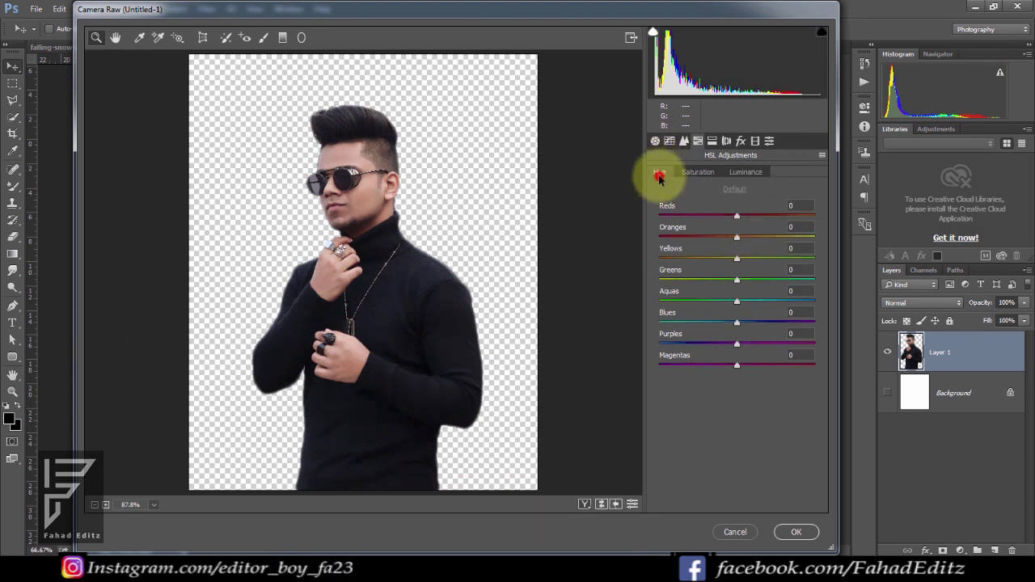
left_click(656, 141)
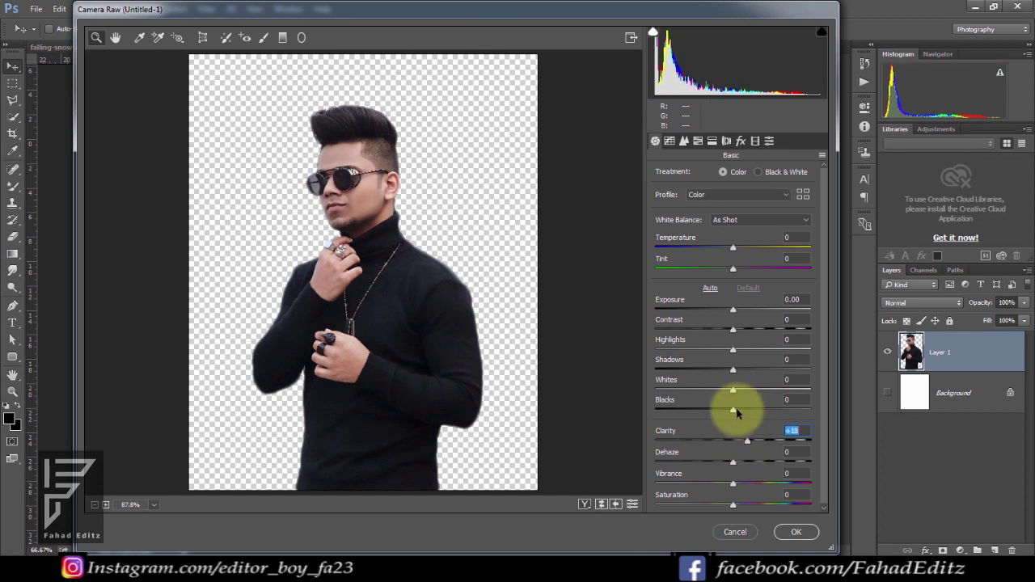
left_click_drag(734, 410, 748, 415)
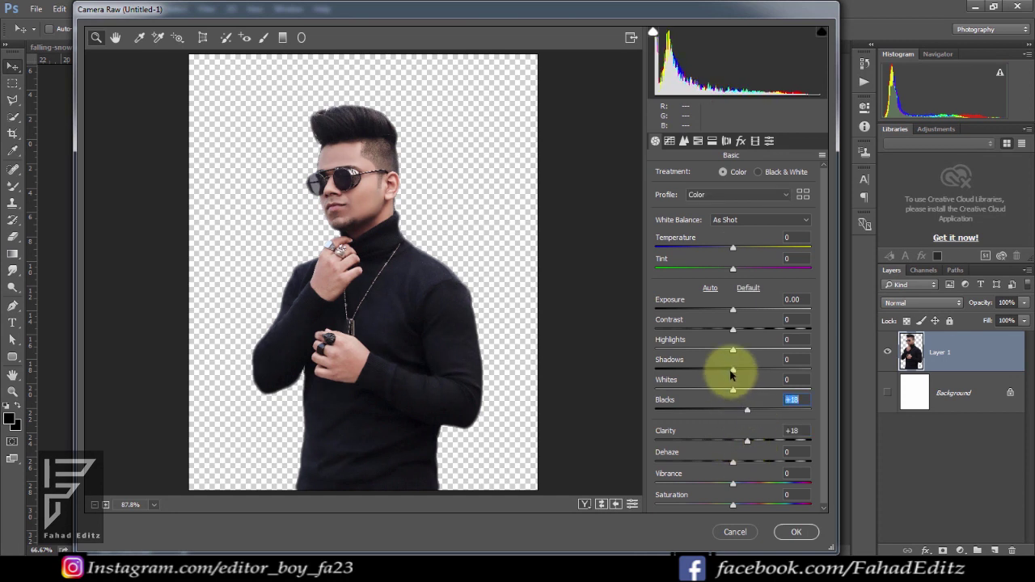
left_click_drag(747, 410, 732, 411)
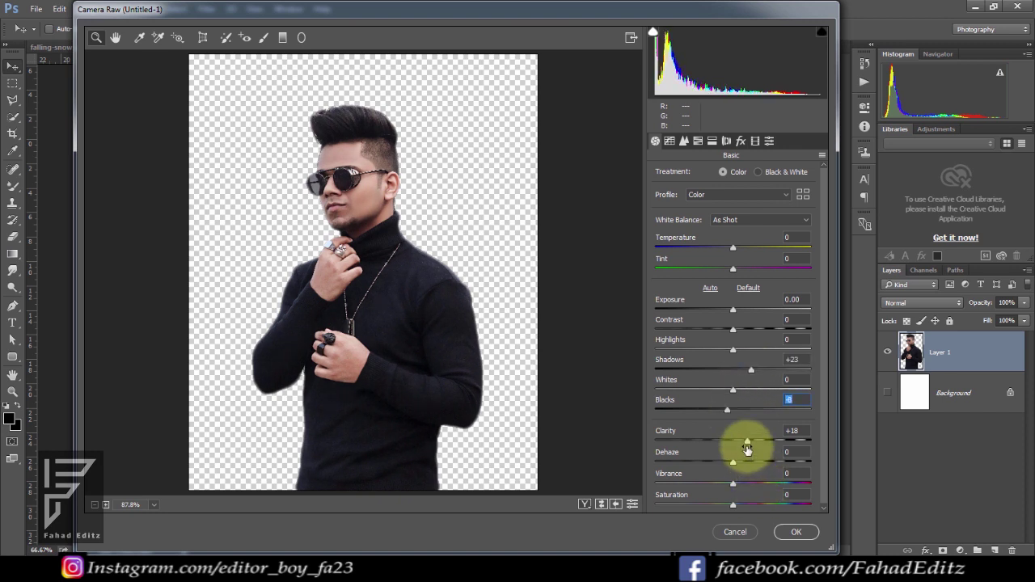
left_click(792, 531)
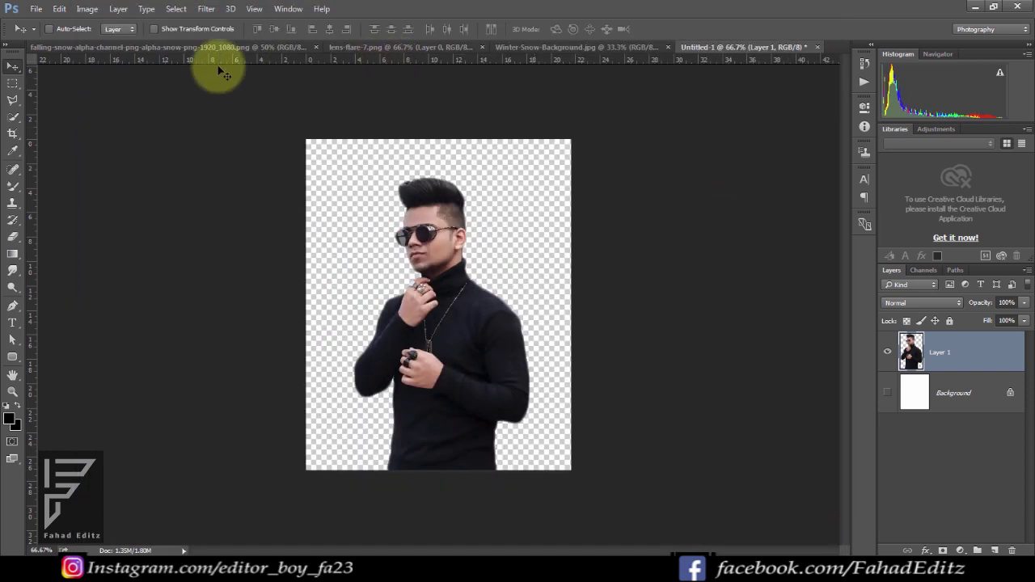
Step: Drag the man's Layer 1 into the Winter-Snow-Background document
left_click(580, 46)
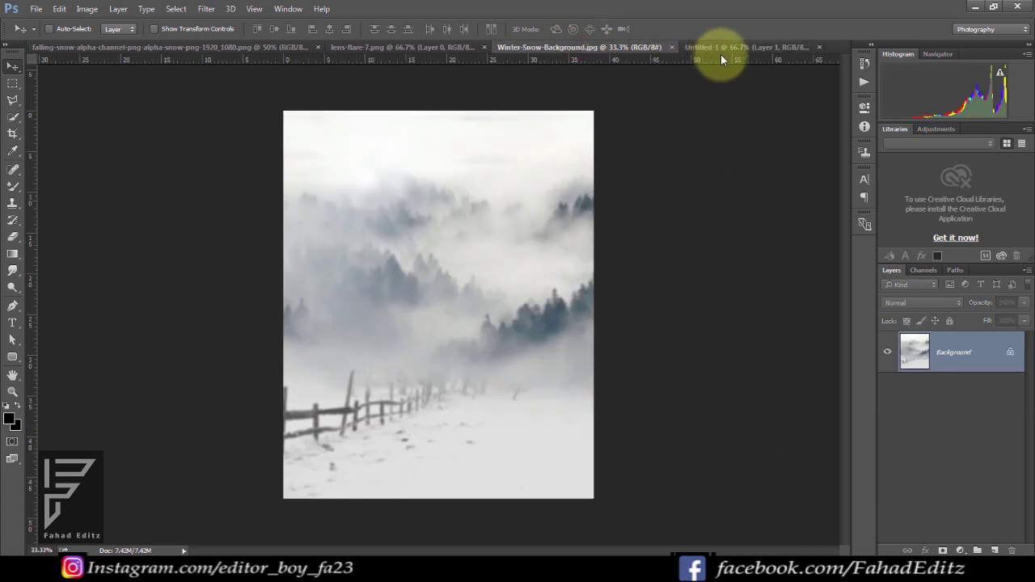
left_click(750, 48)
mouse_move(476, 299)
left_mouse_down()
mouse_move(594, 58)
mouse_move(483, 280)
left_mouse_up()
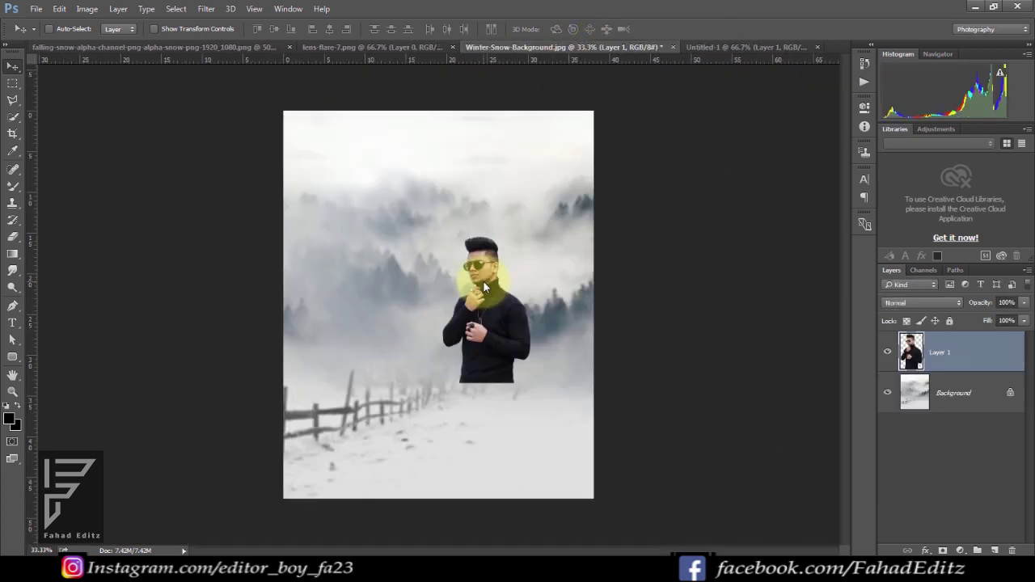
Step: Scale the man to about 228%, centred with his body reaching the bottom edge
key("ctrl+t")
left_click_drag(530, 382, 591, 487)
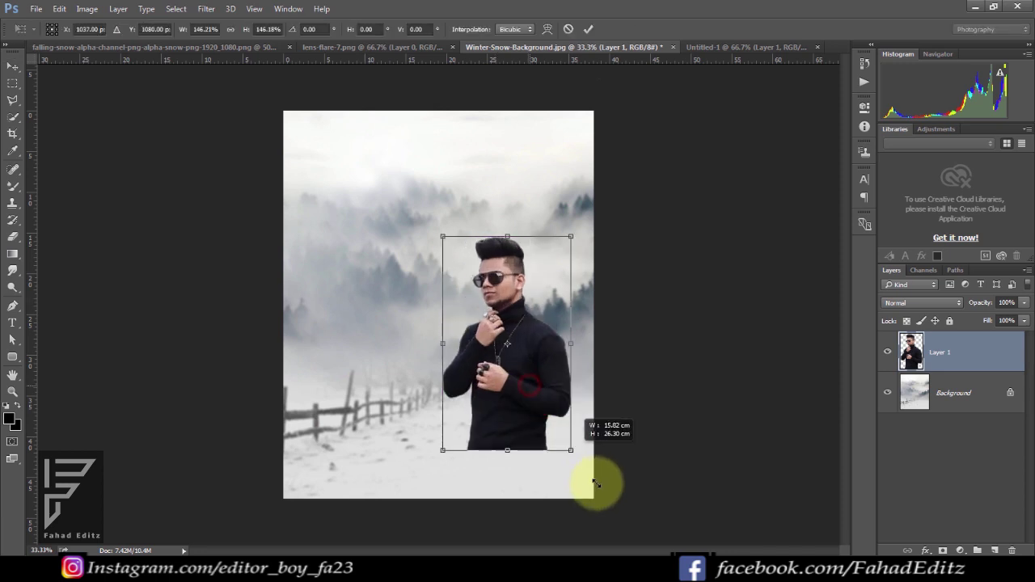
left_click_drag(513, 397, 457, 404)
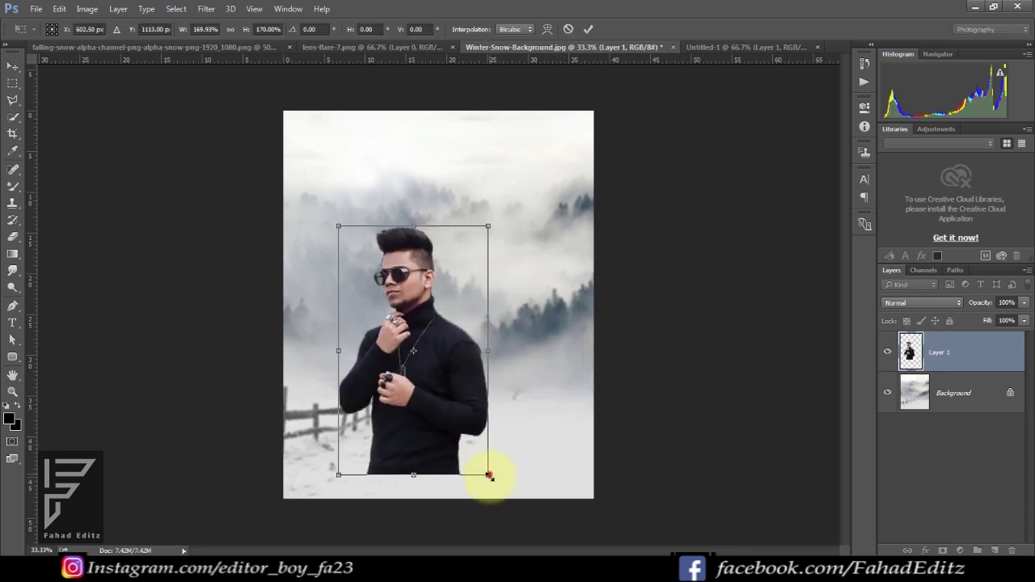
left_click_drag(493, 475, 520, 490)
left_click_drag(485, 458, 492, 431)
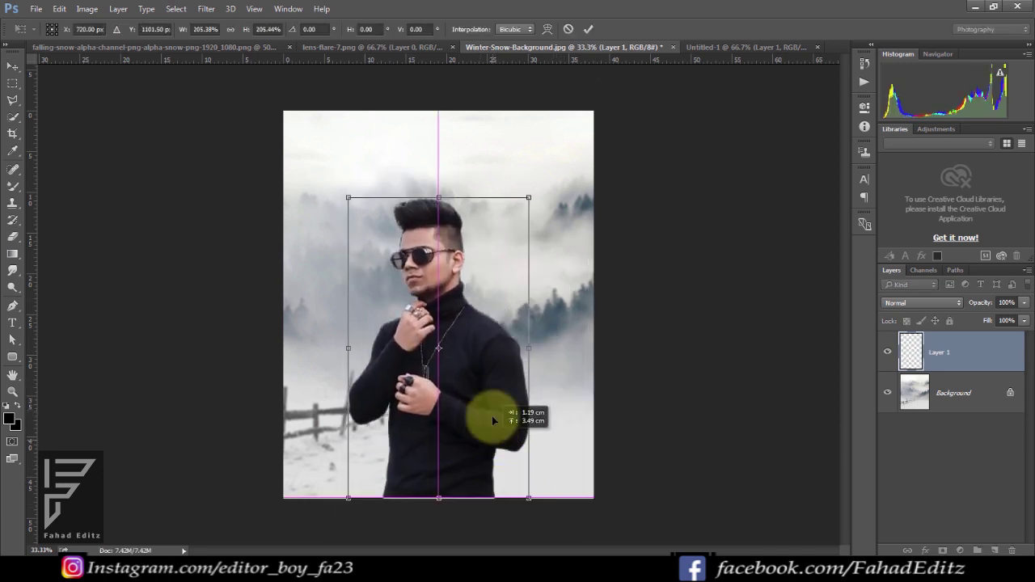
left_click_drag(529, 199, 549, 164)
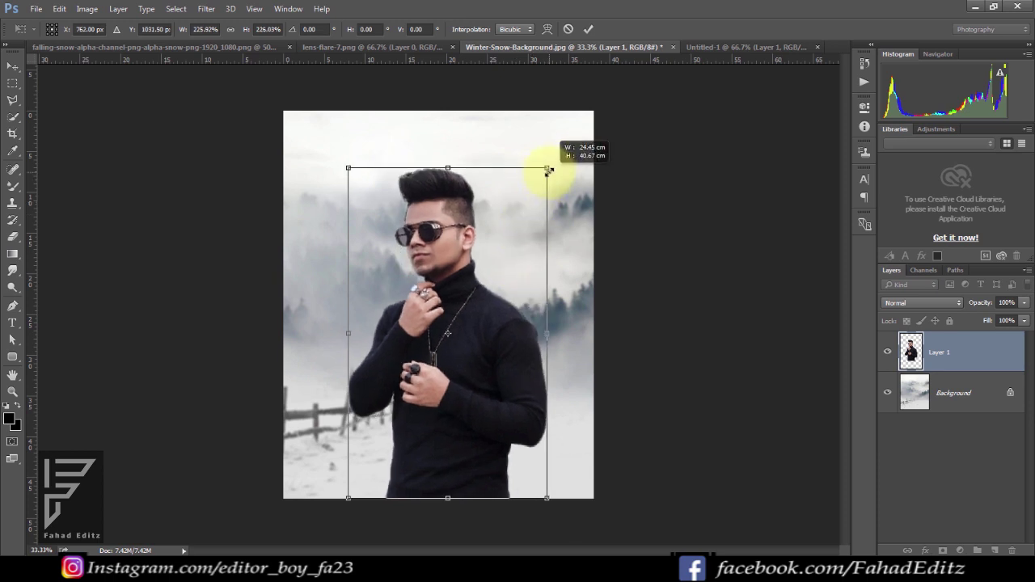
left_click_drag(507, 275, 493, 272)
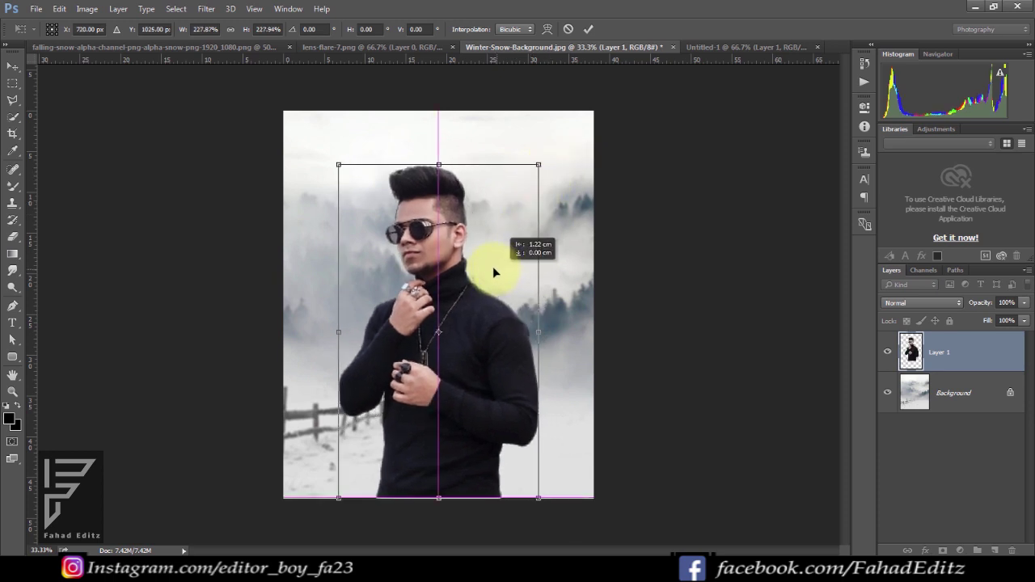
key("Return")
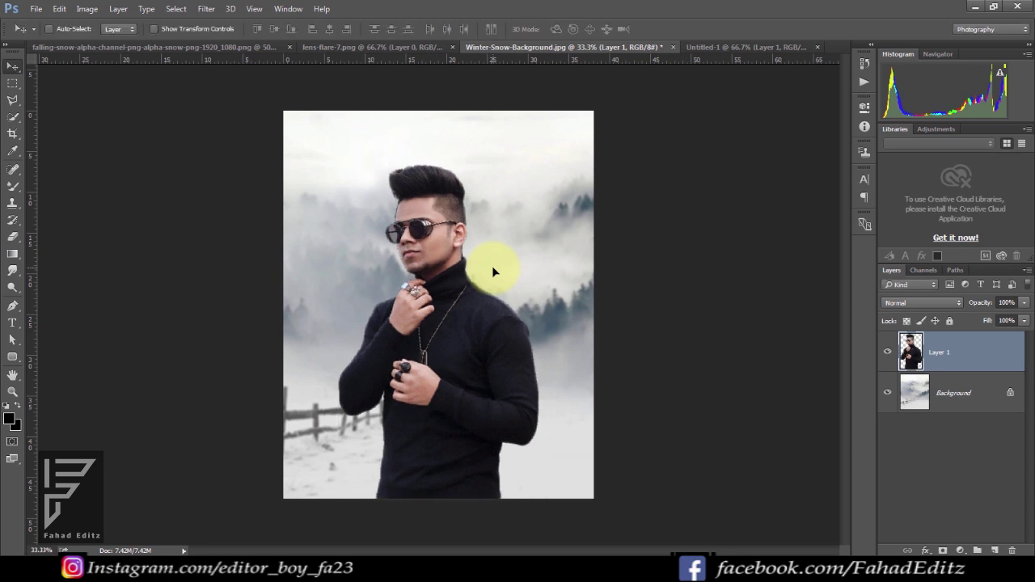
Step: Add empty Layer 2, choose the Brush tool in white, and select the man's outline
left_click(995, 550)
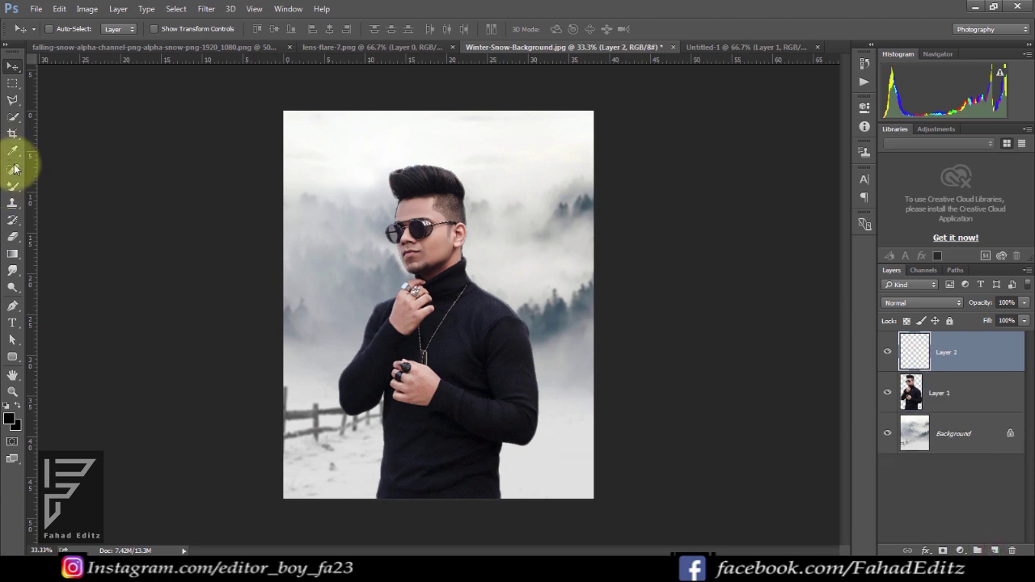
right_click(20, 189)
left_click(56, 185)
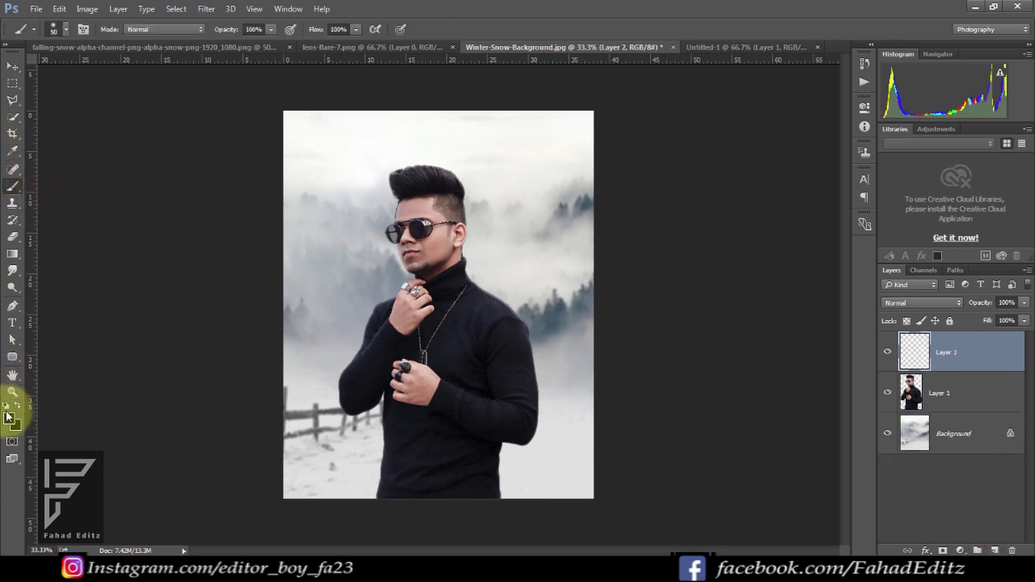
left_click(9, 417)
left_click_drag(728, 393, 626, 271)
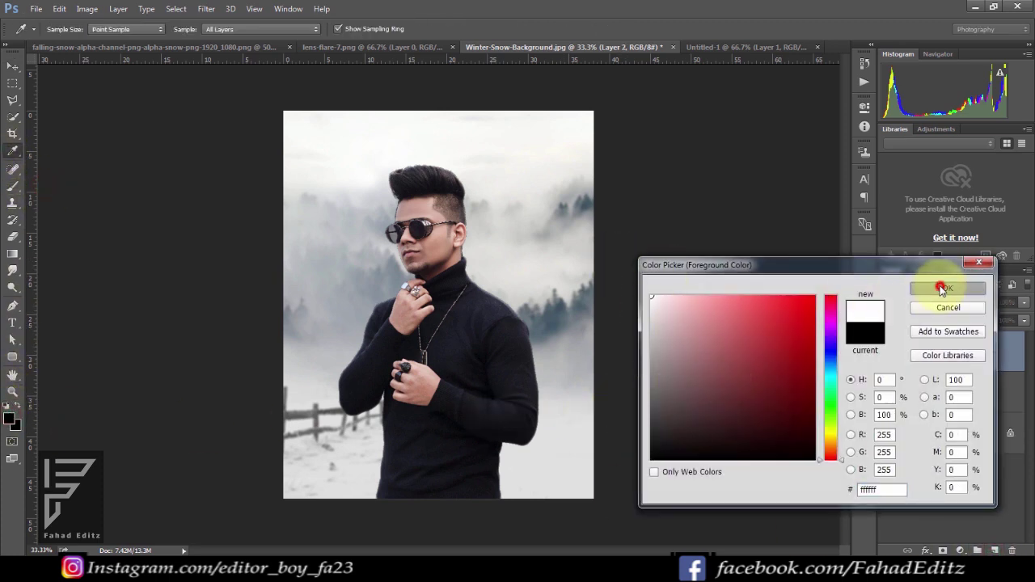
left_click(941, 289)
left_click(910, 392, "ctrl")
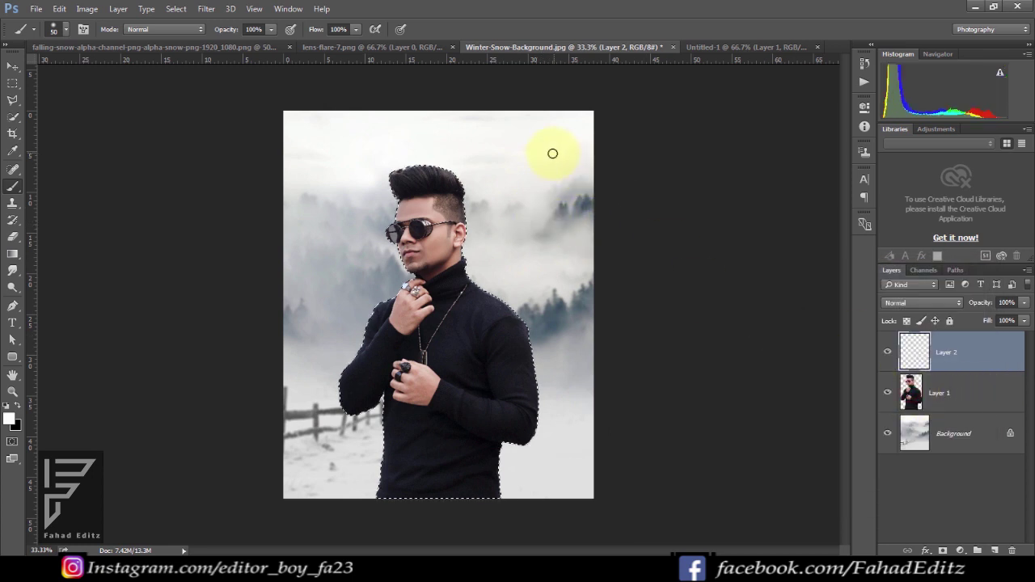
Step: Paint soft white fog at 400 px around the man, then at 175 px up the left edge
key("bracketright")
key("bracketright")
key("bracketright")
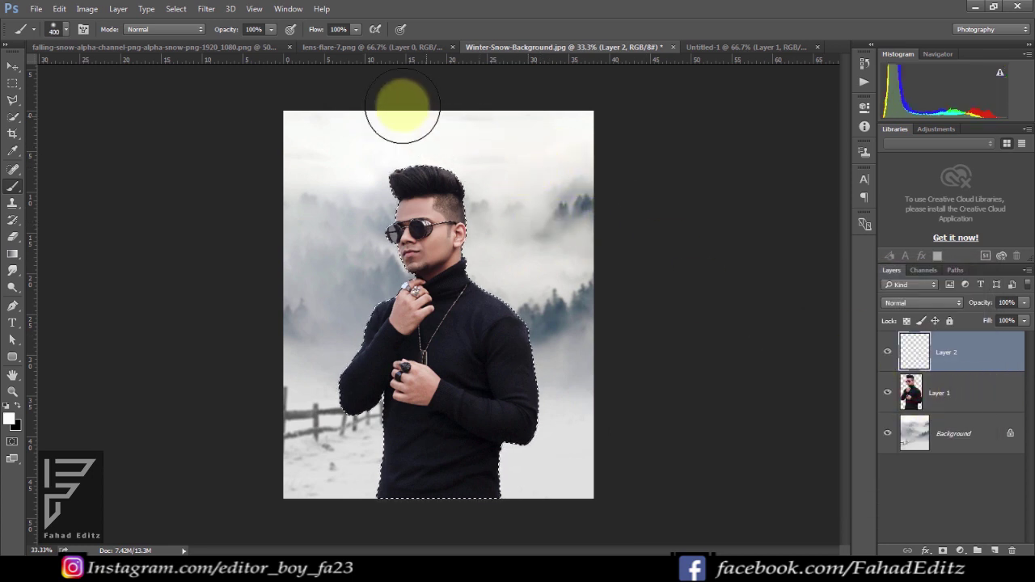
left_click(491, 139)
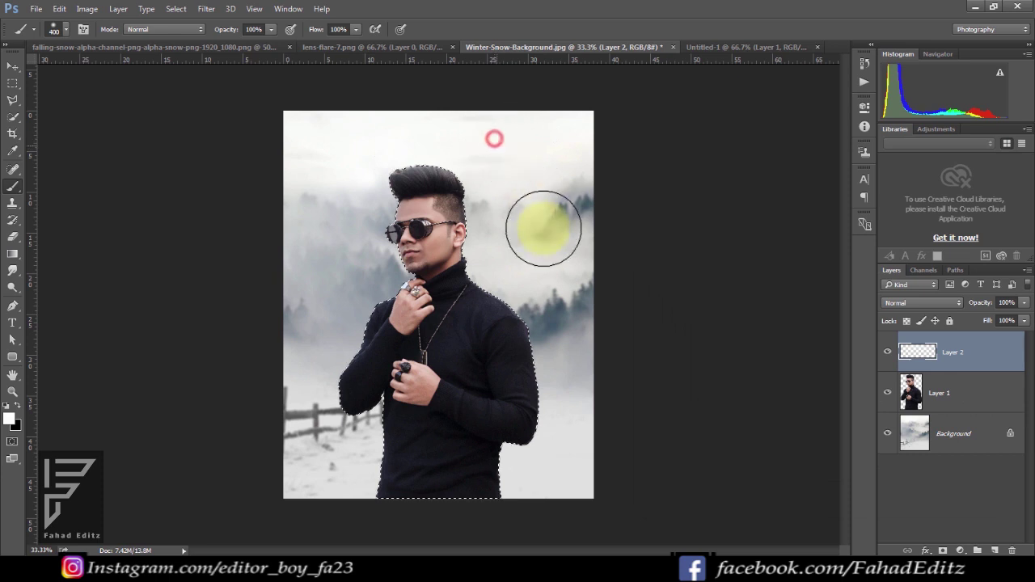
left_click(513, 243)
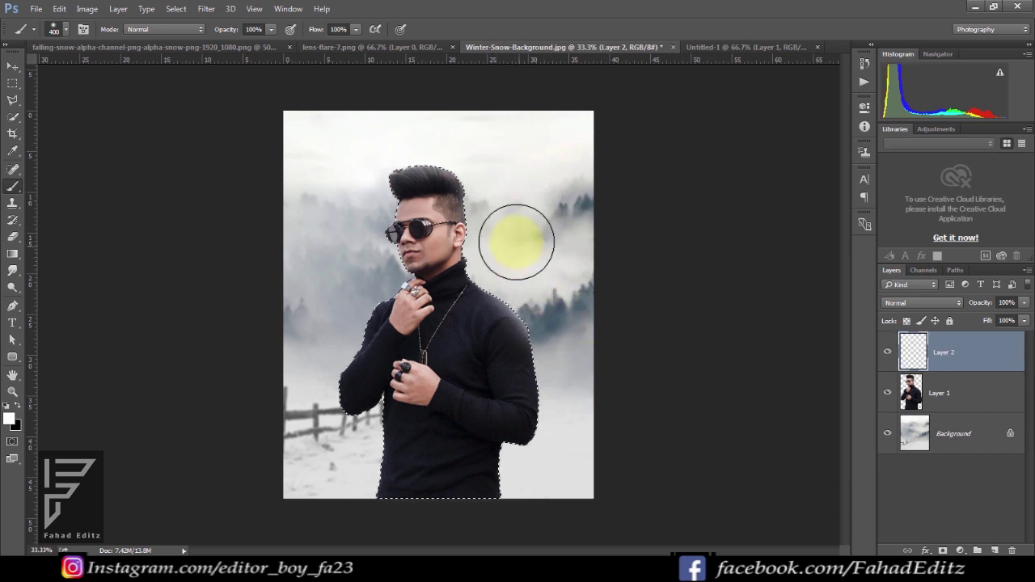
left_click(574, 324)
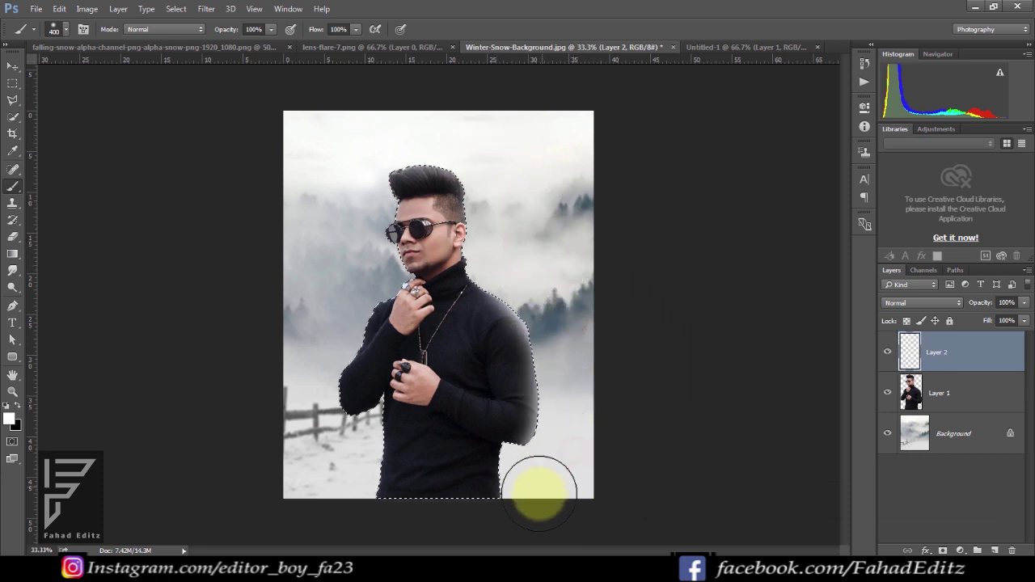
left_click(347, 284)
left_click(304, 364)
left_click_drag(300, 390, 324, 443)
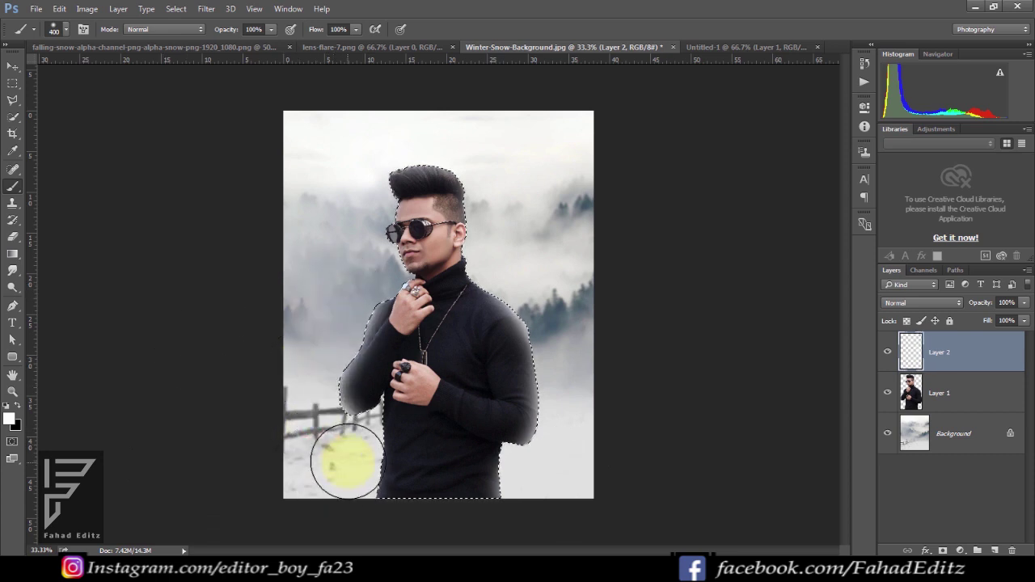
key("bracketleft")
key("bracketleft")
key("bracketleft")
left_click_drag(347, 461, 364, 224)
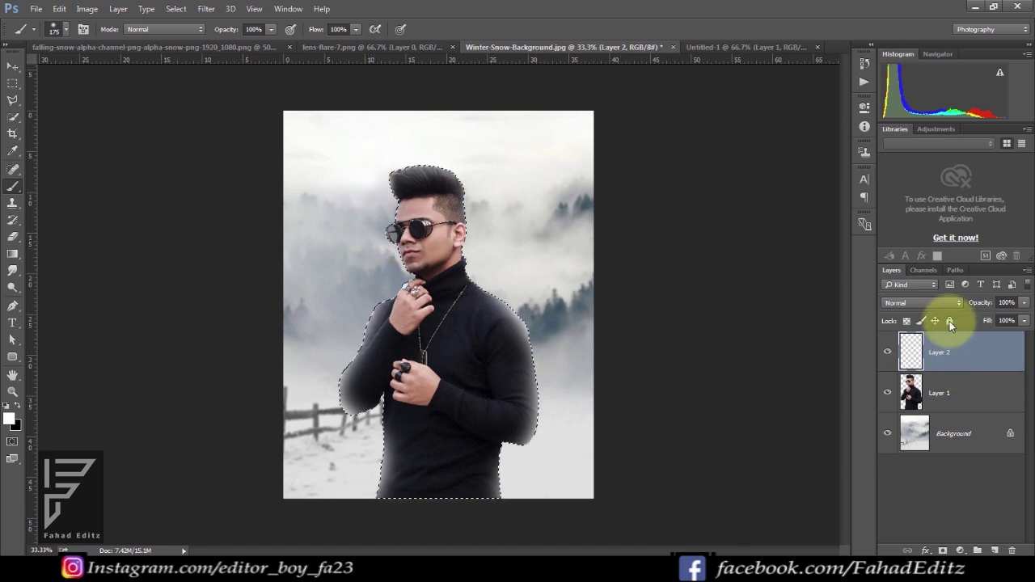
Step: Set the fog Layer 2 to Lighter Color at 19% opacity and compare its visibility
scroll(930, 301, "down", 2)
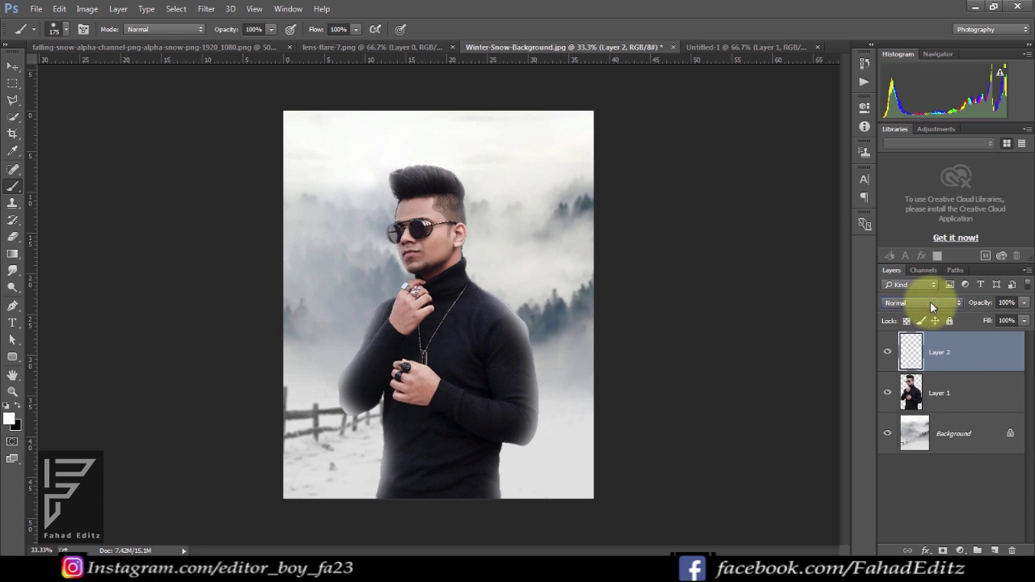
scroll(930, 300, "down", 3)
scroll(930, 300, "down", 2)
scroll(930, 300, "down", 3)
scroll(929, 305, "up", 1)
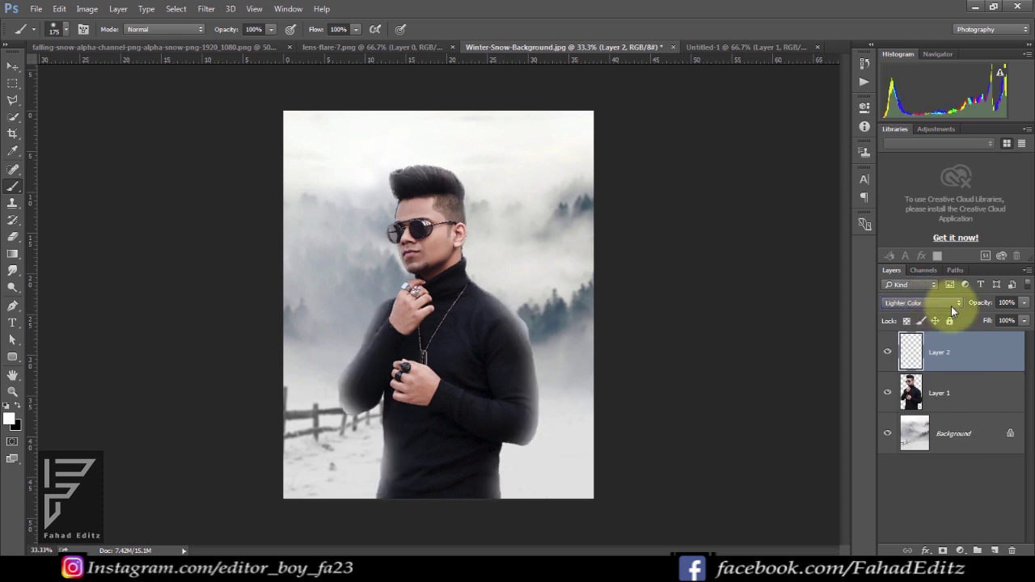
left_click_drag(954, 305, 894, 302)
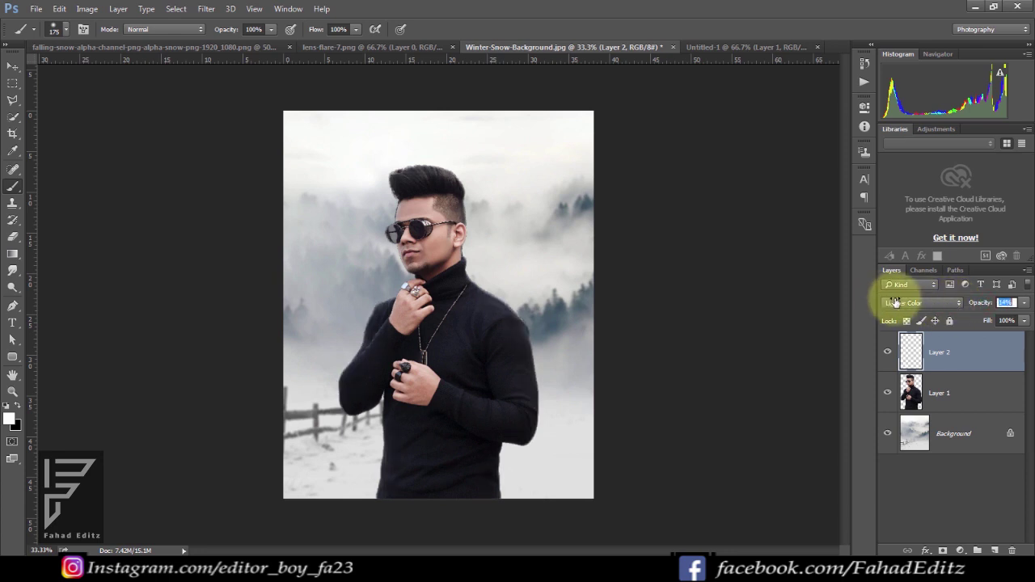
mouse_move(990, 322)
left_mouse_down()
mouse_move(963, 320)
mouse_move(998, 322)
left_mouse_up()
type("19")
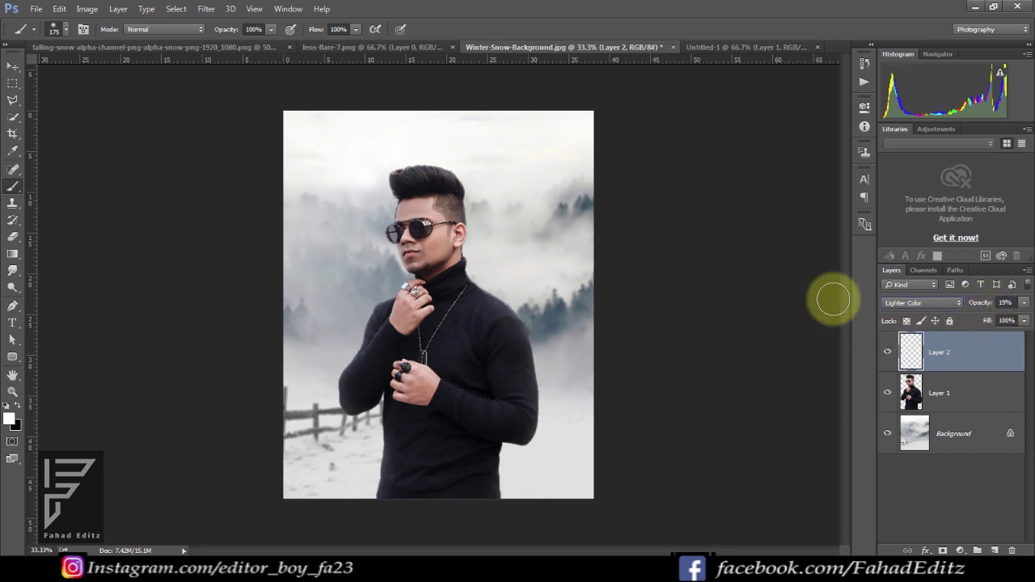
left_click(887, 352)
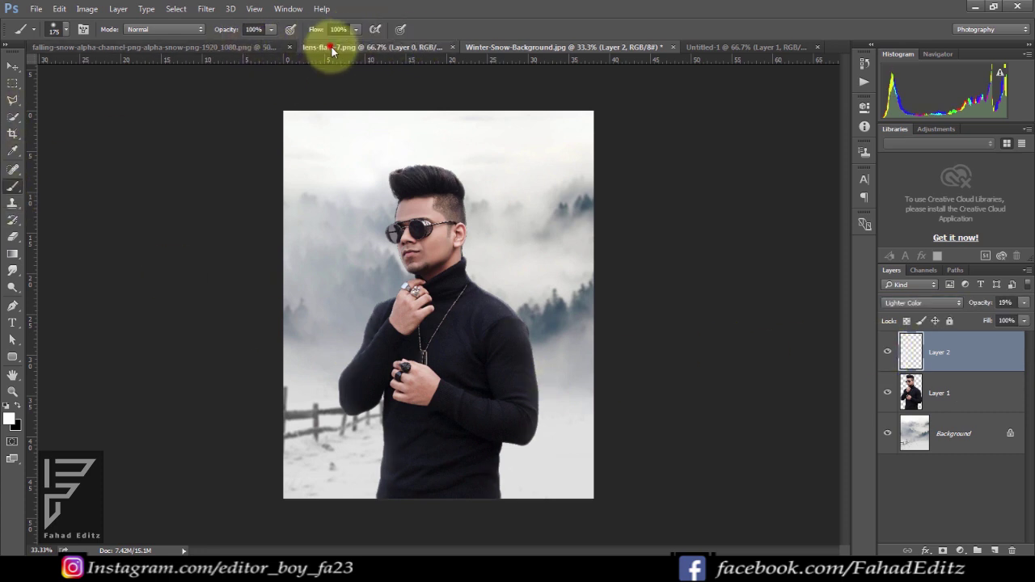
Step: Drag the lens-flare image into the winter scene as a new light-ray layer
left_click_drag(330, 46, 550, 173)
left_click(13, 67)
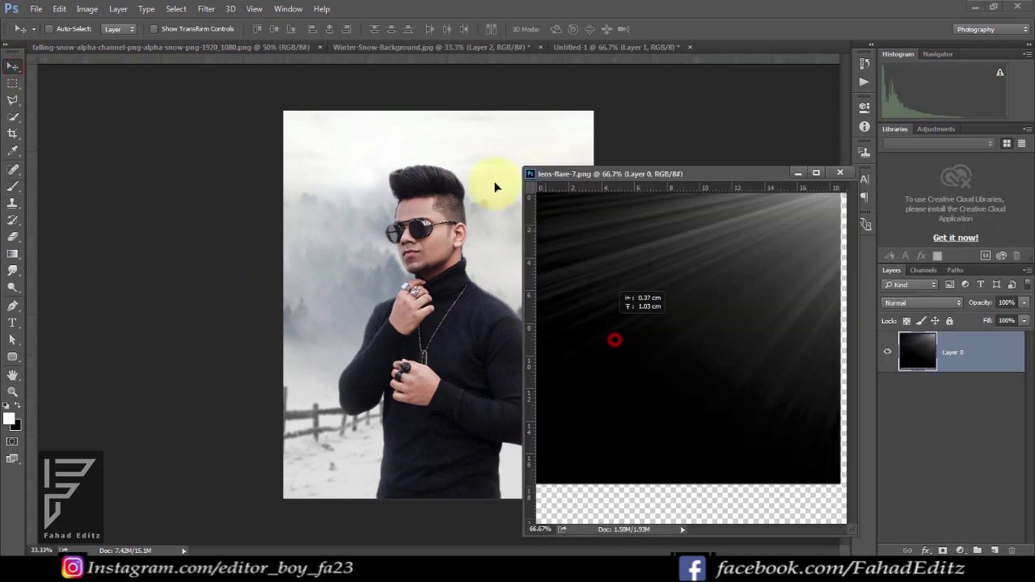
left_click_drag(612, 340, 483, 160)
left_click(793, 179)
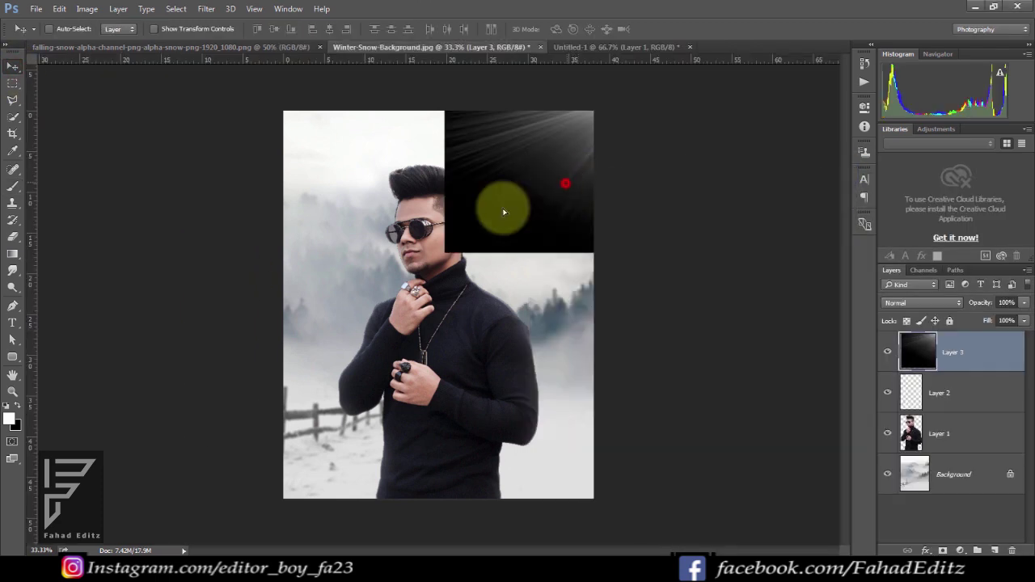
left_click_drag(550, 191, 468, 215)
Step: Enlarge the light rays about 180% over the top of the canvas and blend them in Screen mode
key("ctrl+t")
left_click_drag(506, 289, 619, 408)
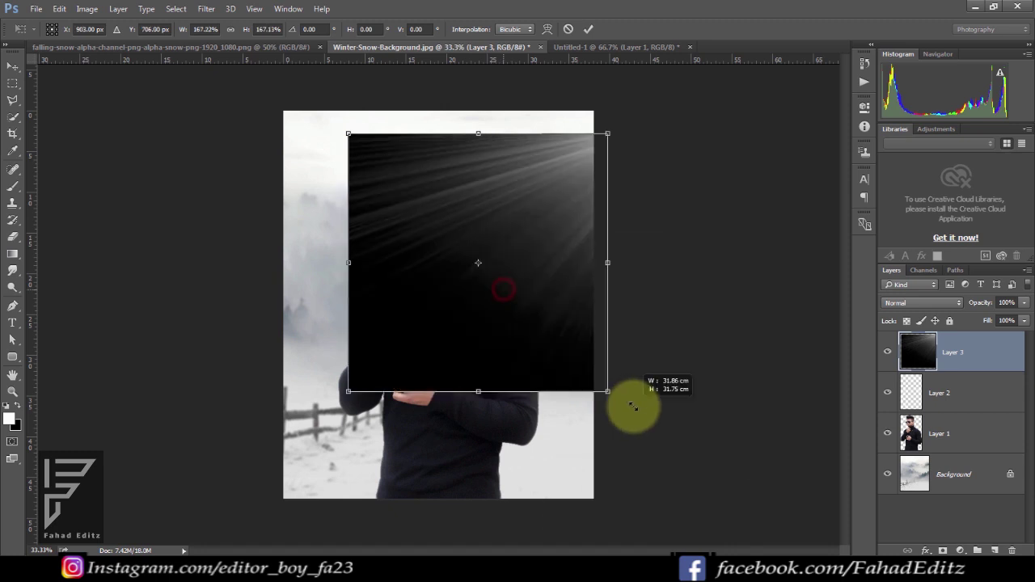
left_click_drag(582, 364, 513, 321)
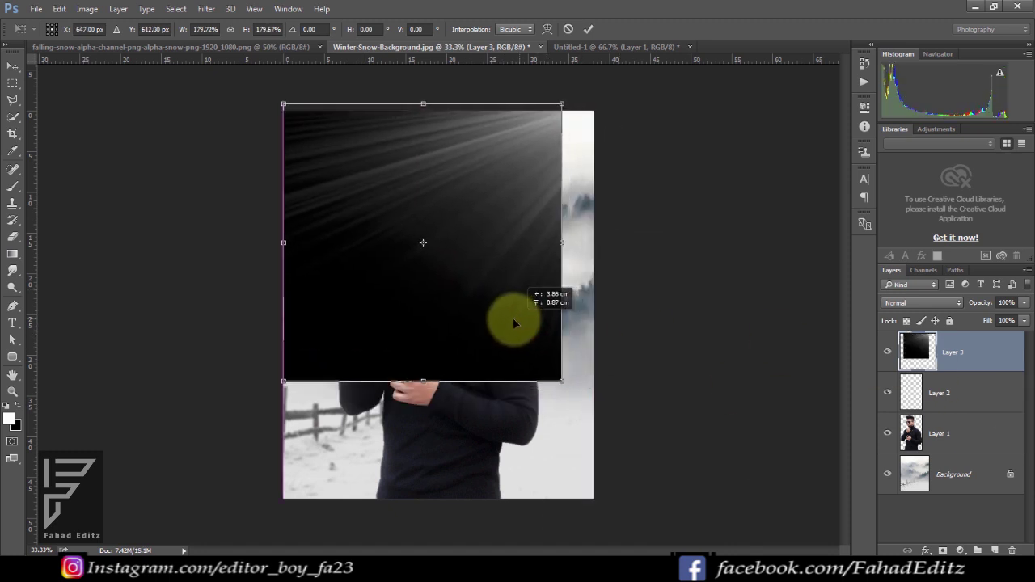
left_click_drag(560, 379, 594, 413)
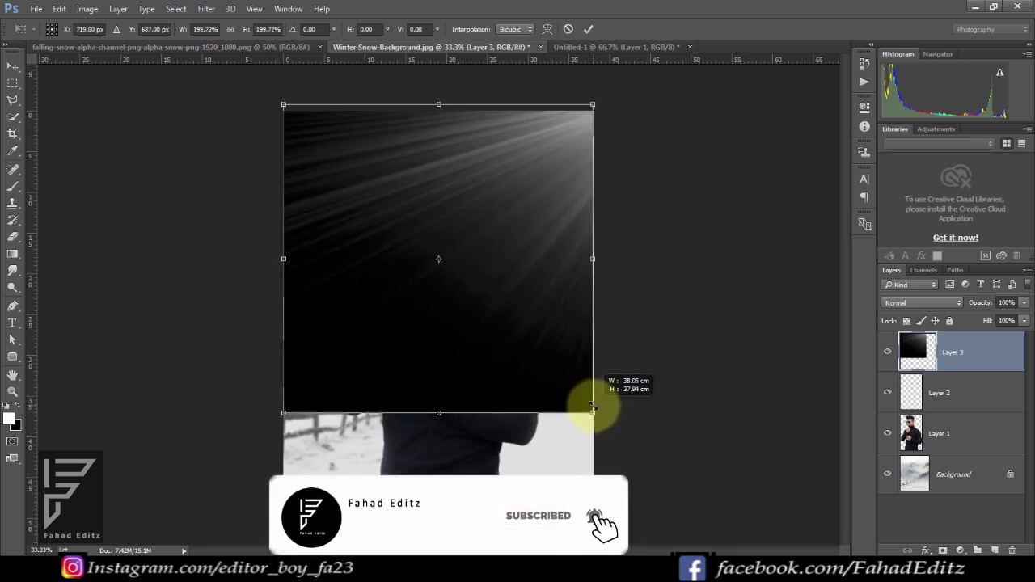
key("Return")
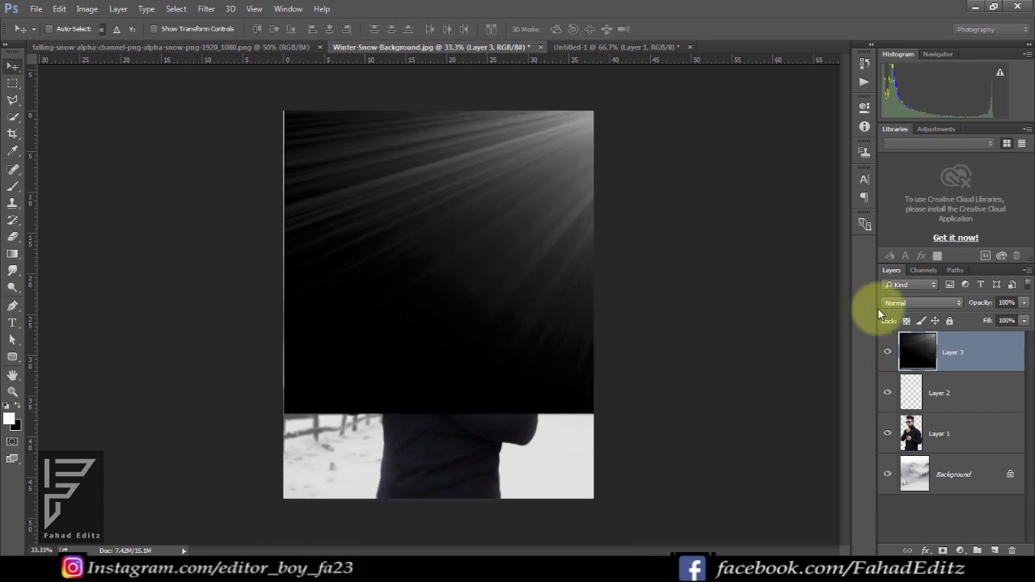
left_click(890, 302)
left_click(904, 392)
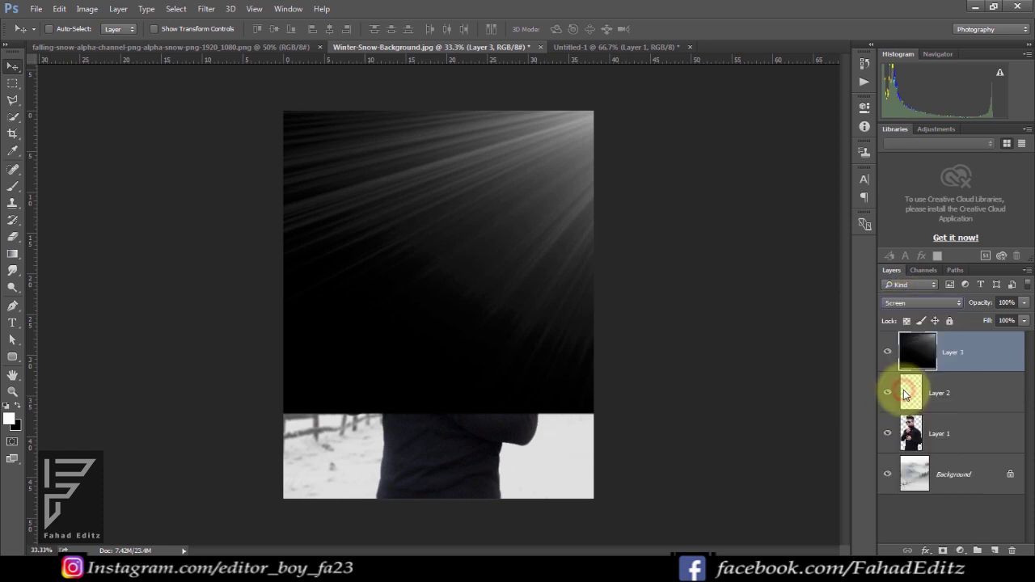
left_click(887, 351)
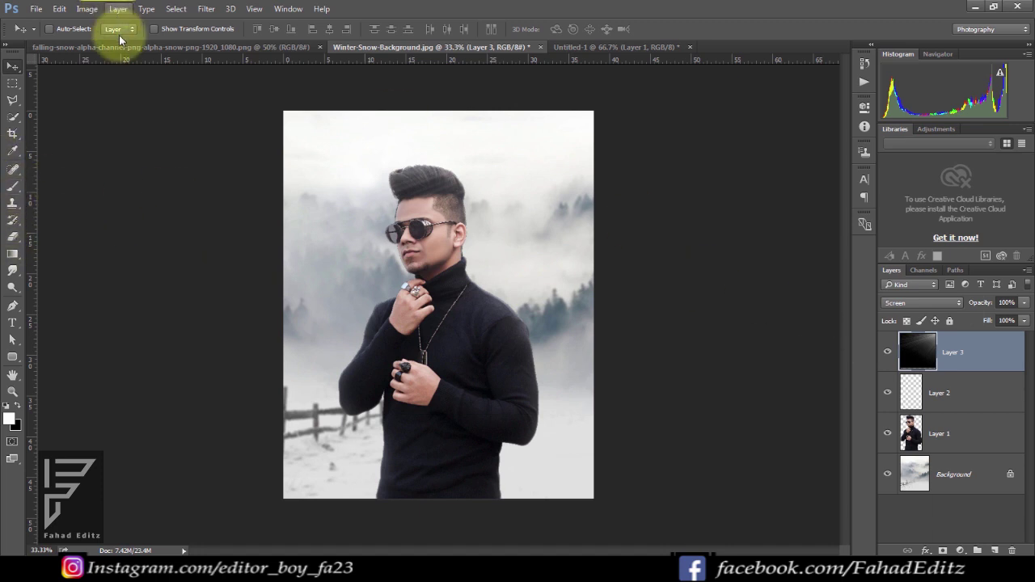
left_click_drag(114, 47, 435, 158)
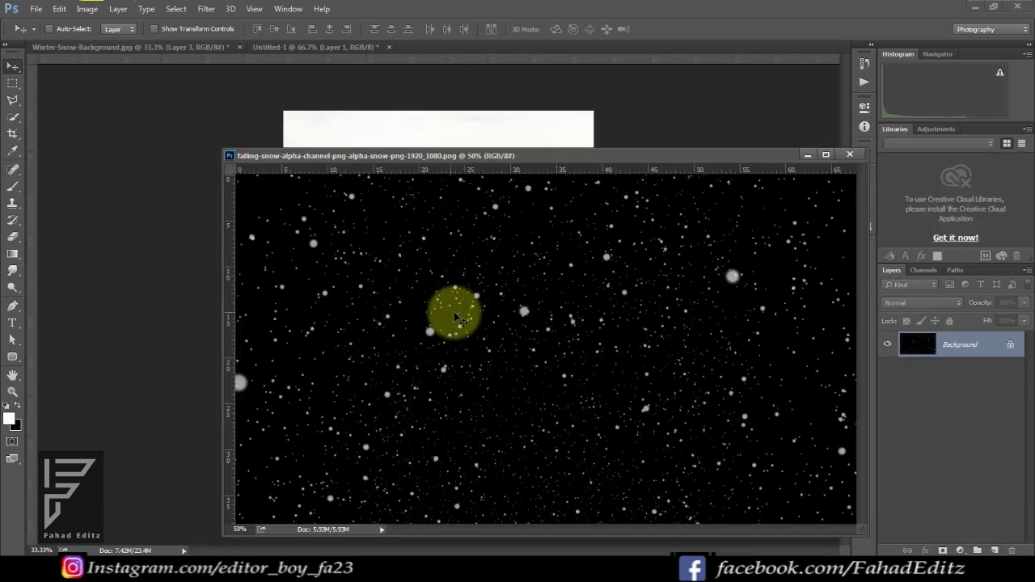
Step: Drop the falling-snow image into the winter scene as Layer 4 and roughly position it
left_click_drag(435, 158, 434, 143)
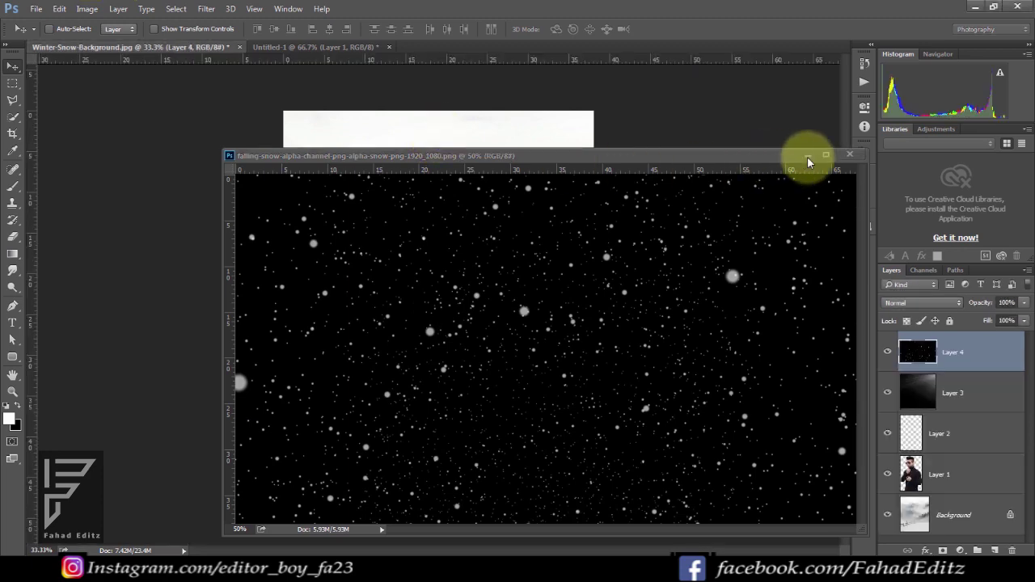
left_click(849, 154)
left_click_drag(492, 224, 458, 238)
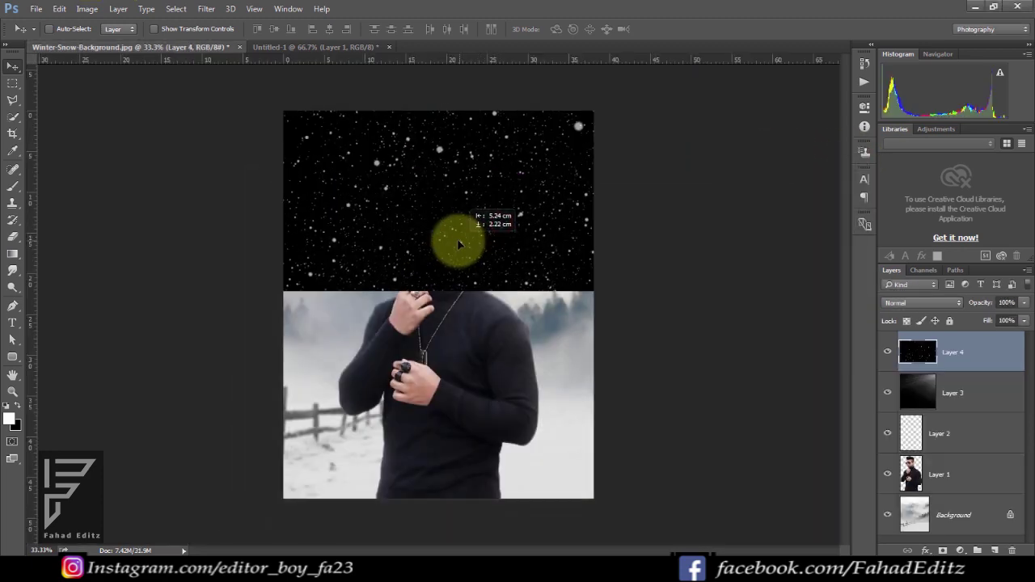
key("ctrl+t")
mouse_move(566, 213)
left_mouse_down()
mouse_move(544, 322)
mouse_move(612, 287)
left_mouse_up()
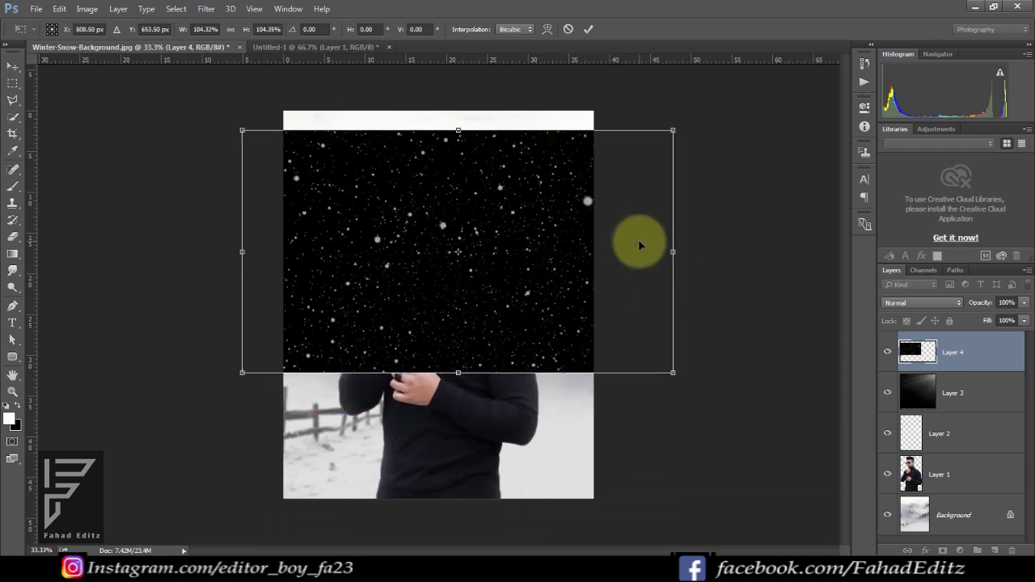
key("Return")
right_click(565, 253)
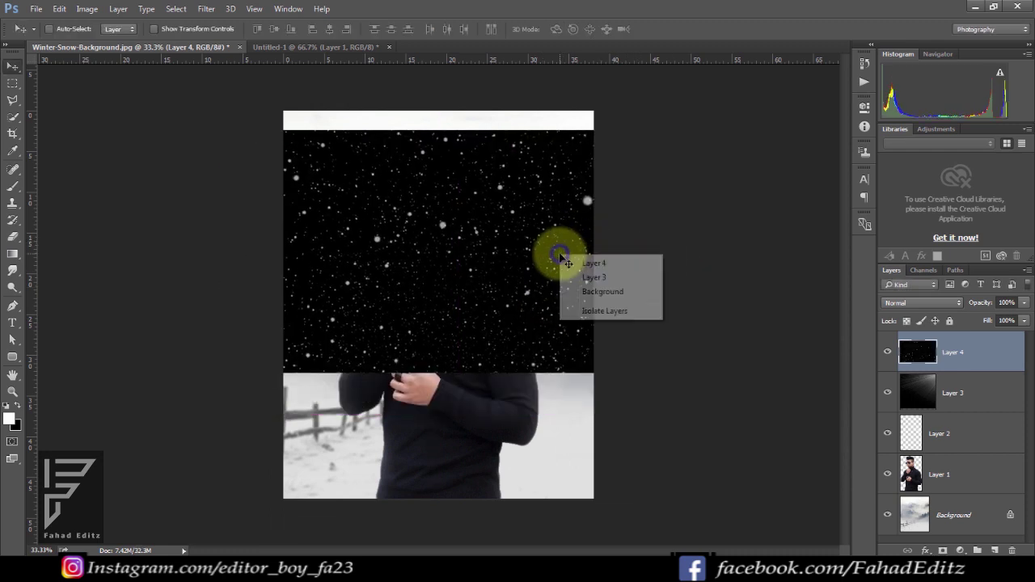
left_click(507, 257)
Step: Scale the snow layer to about 188% so it covers the whole canvas
key("ctrl+t")
right_click(511, 255)
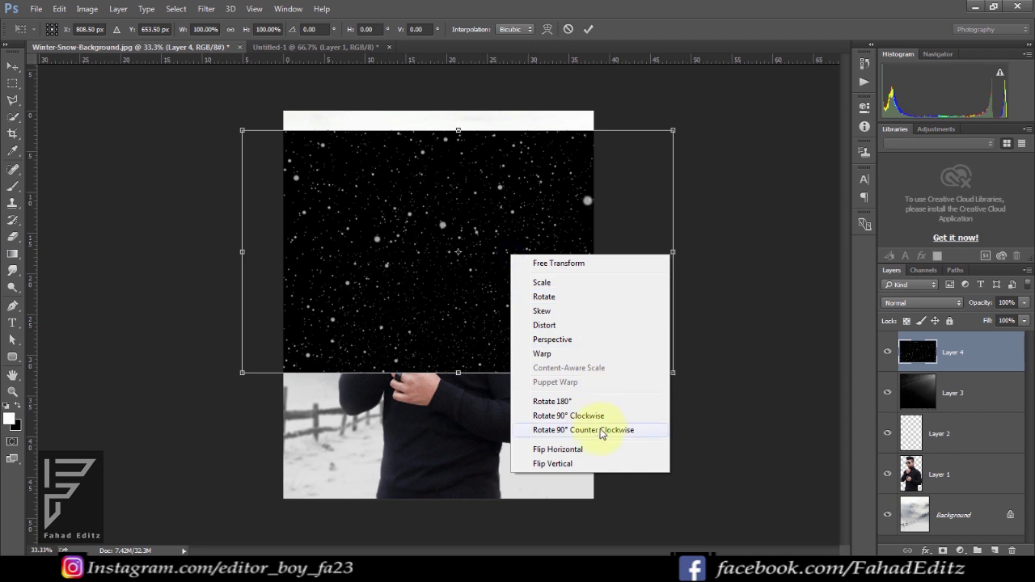
left_click(474, 307)
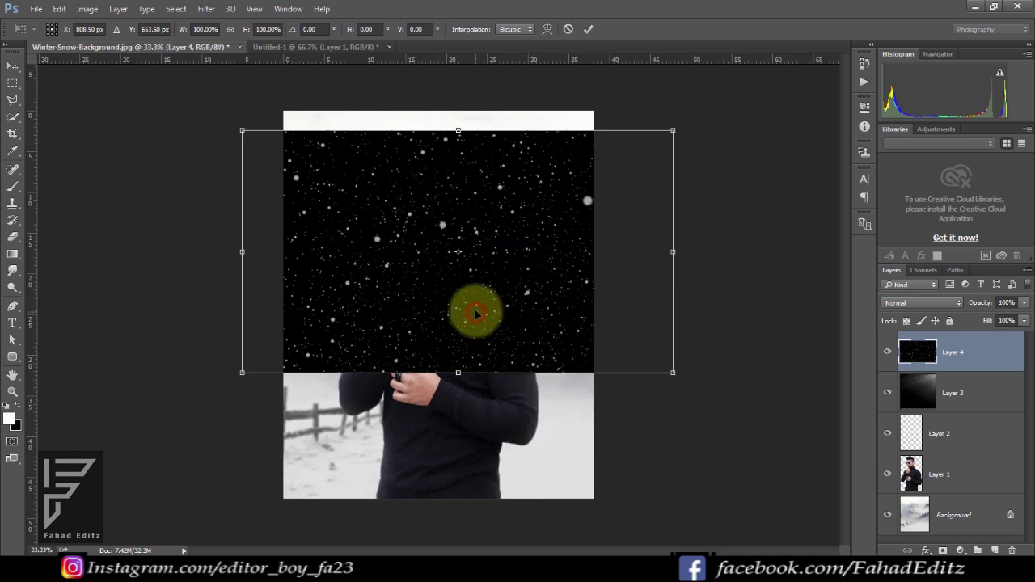
left_click_drag(474, 308, 504, 277)
left_click_drag(673, 346, 575, 270)
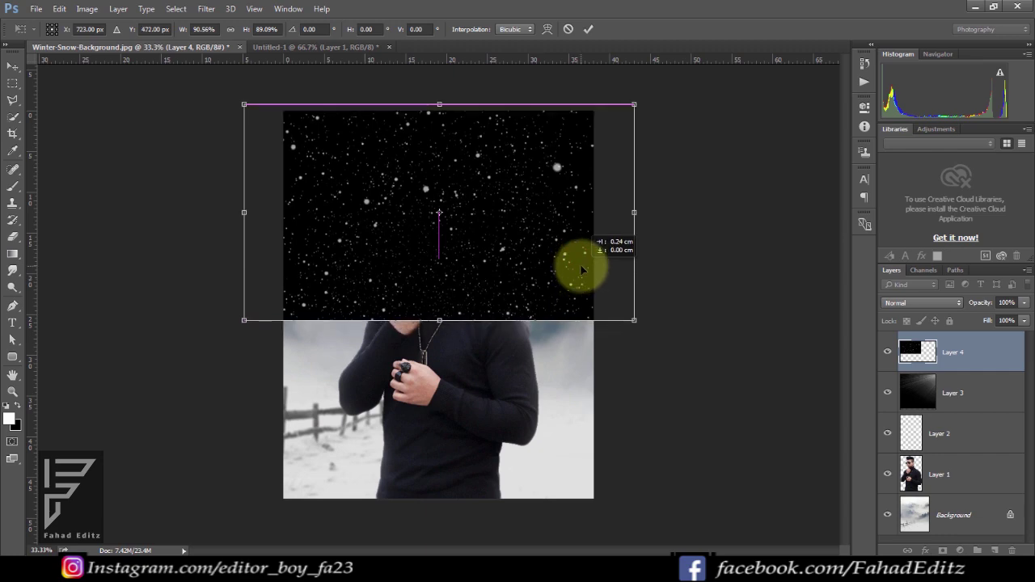
left_click_drag(633, 320, 756, 413)
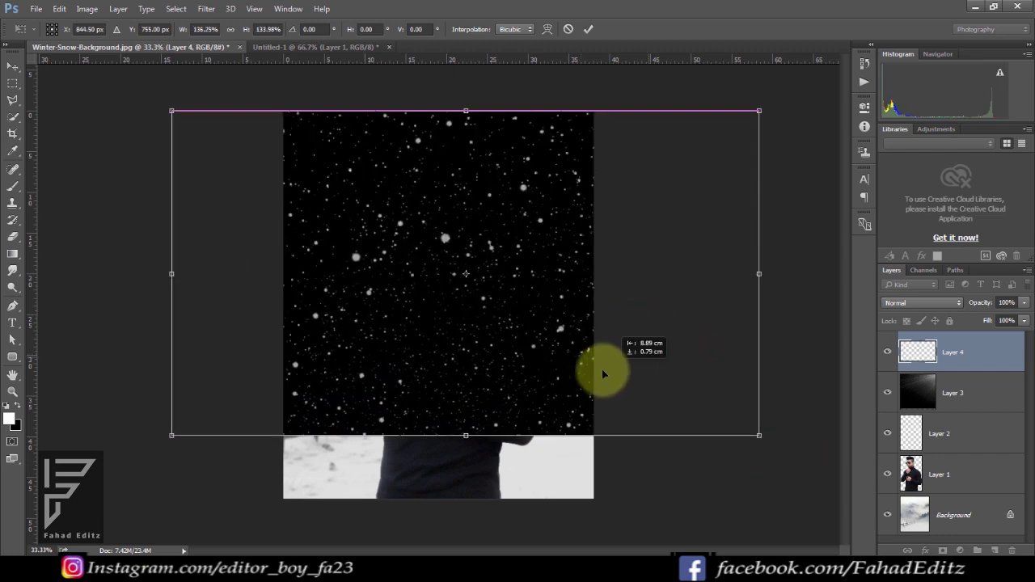
left_click_drag(756, 413, 845, 540)
mouse_move(679, 414)
left_mouse_down()
mouse_move(672, 387)
mouse_move(690, 384)
left_mouse_up()
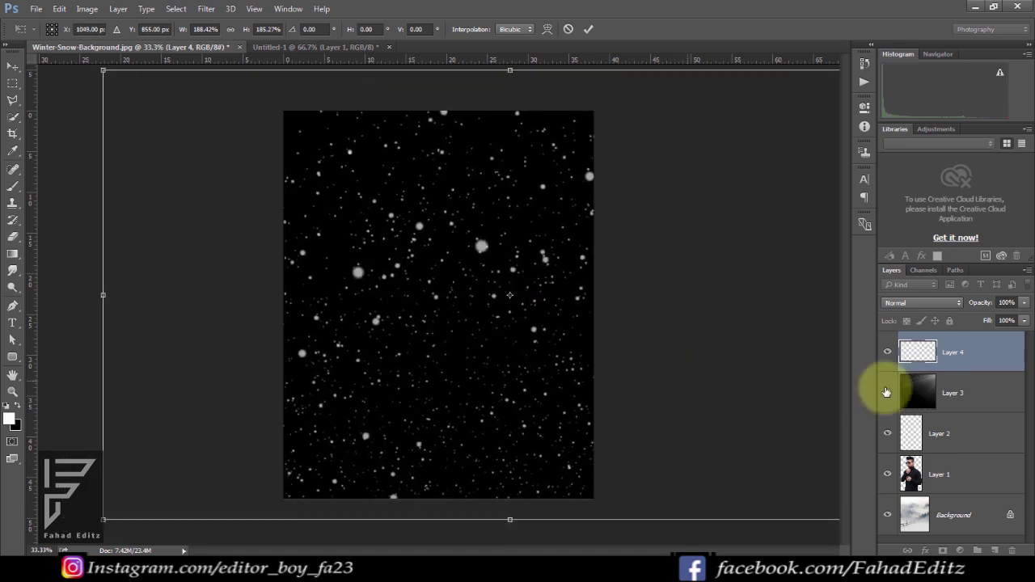
key("Return")
left_click(922, 303)
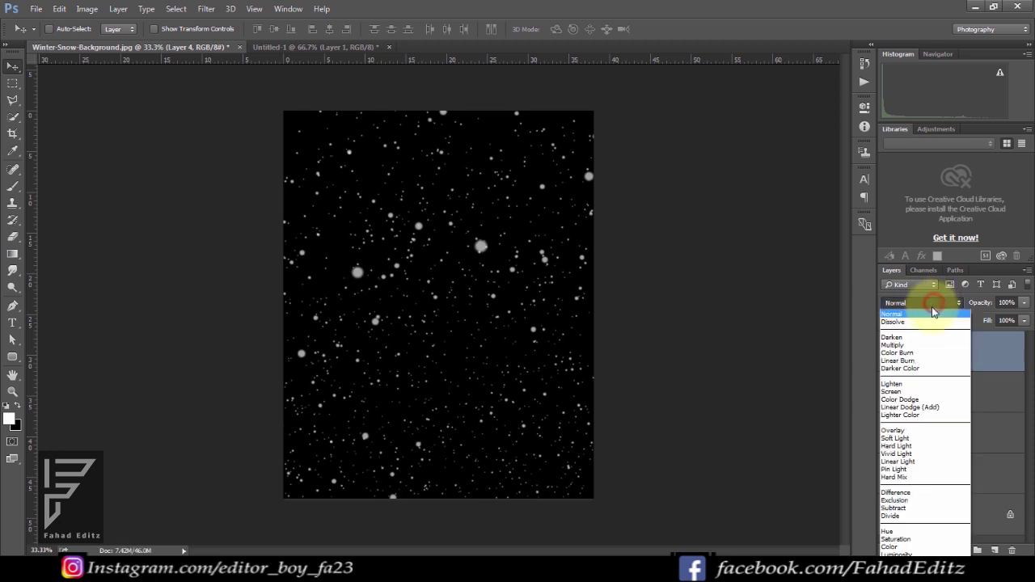
Step: Blend Layer 4 in Screen, erase snow off the man's face, and set opacity to 73%
left_click(910, 394)
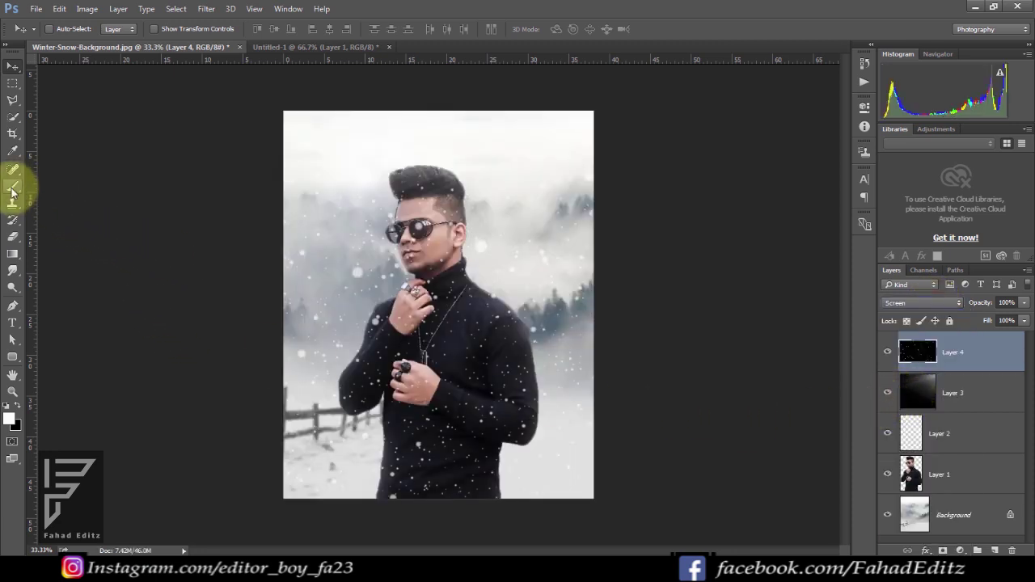
left_click(12, 236)
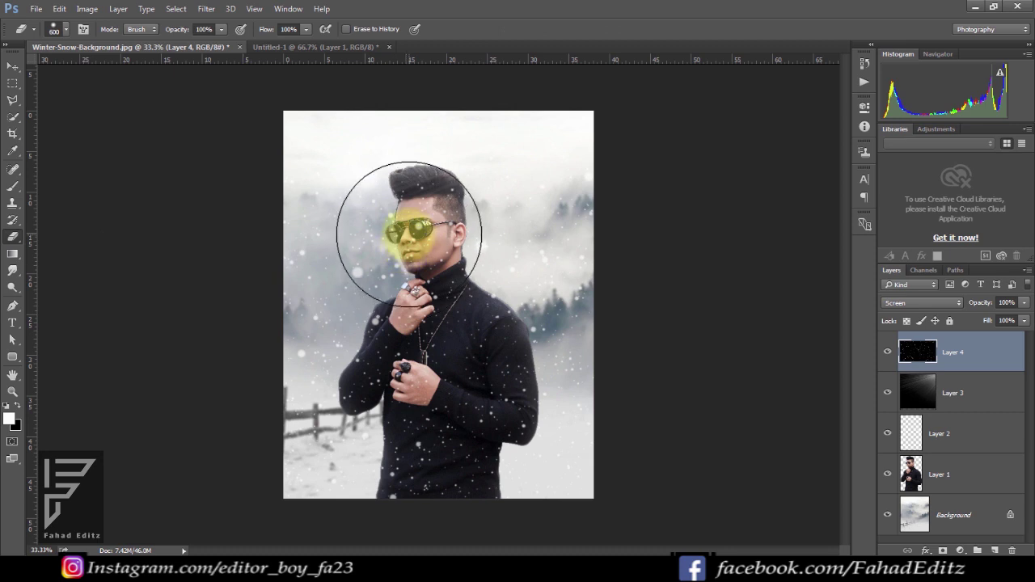
mouse_move(412, 216)
left_mouse_down()
mouse_move(426, 215)
mouse_move(427, 230)
mouse_move(415, 231)
mouse_move(427, 231)
mouse_move(435, 286)
left_mouse_up()
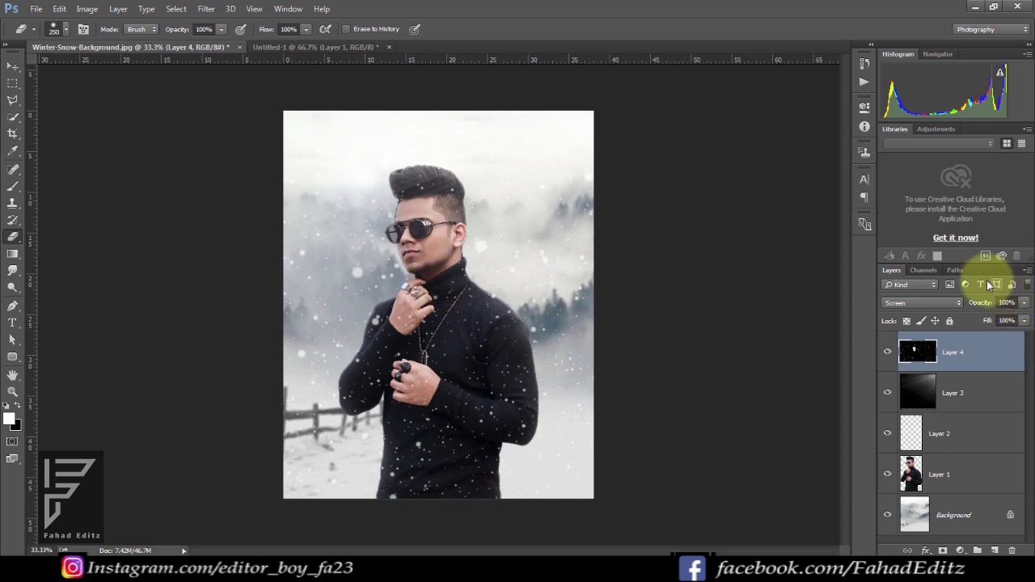
left_click_drag(980, 301, 972, 302)
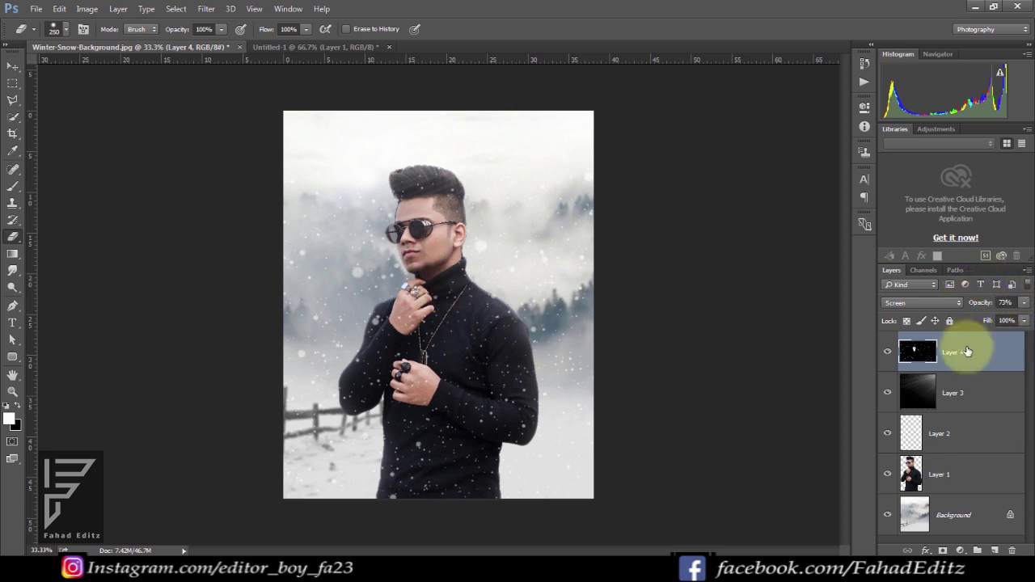
Step: Apply a Gaussian Blur of roughly 4 px radius to the falling snow on Layer 4
left_click(206, 9)
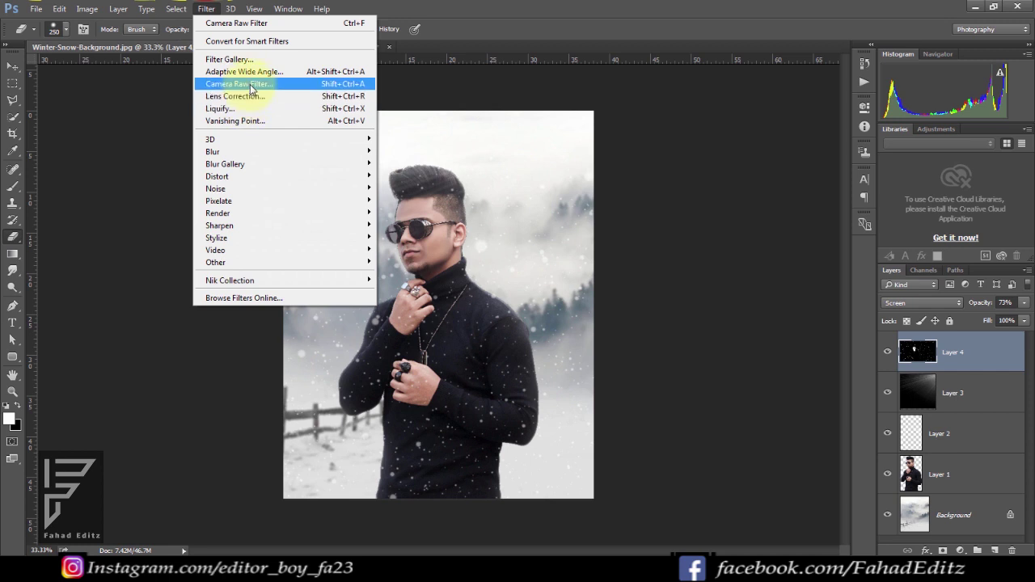
mouse_move(213, 152)
left_click(422, 205)
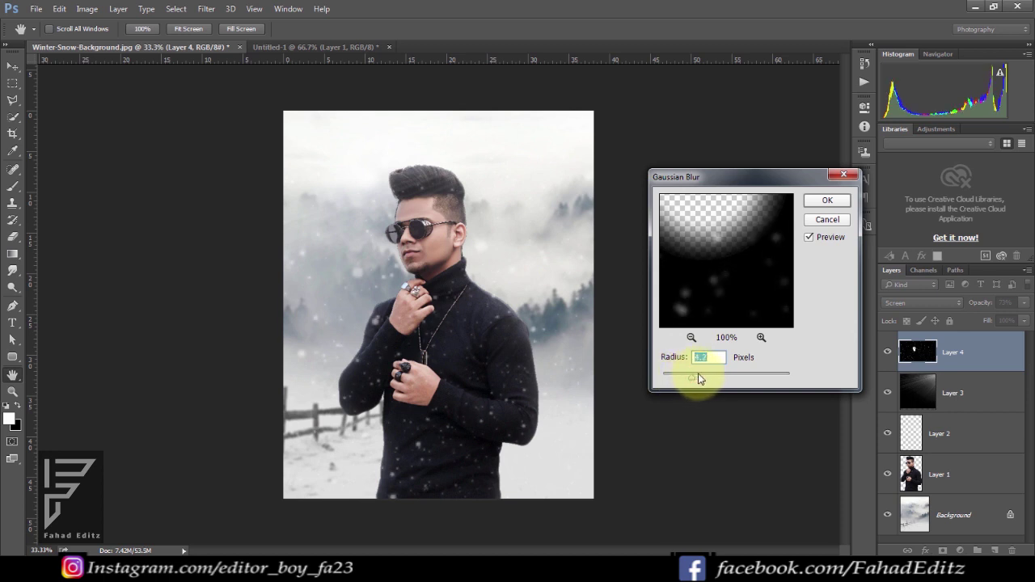
left_click(821, 207)
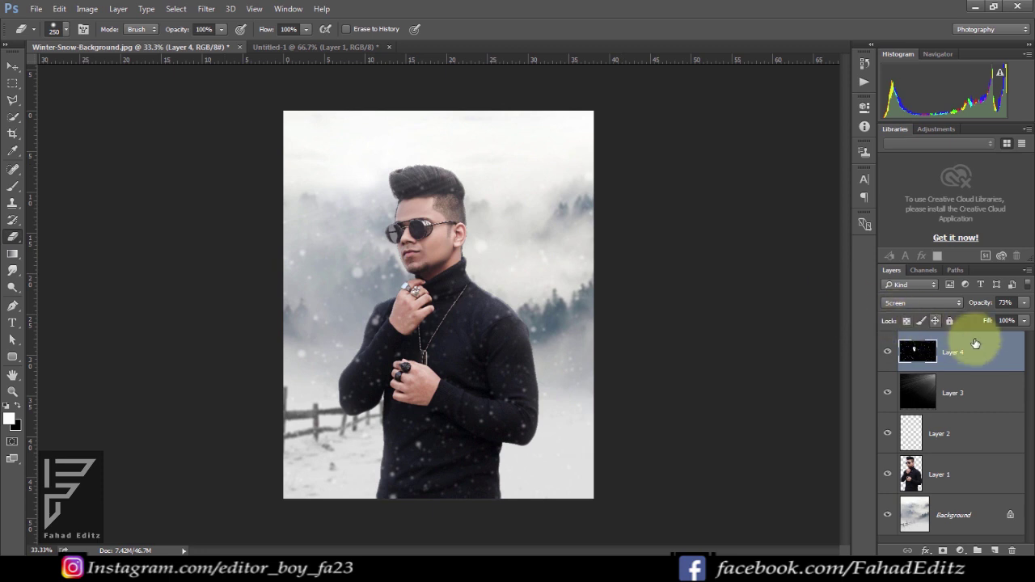
Step: Stamp all visible layers into a new Layer 5 and open the Camera Raw Filter on it
key("ctrl+shift+alt+e")
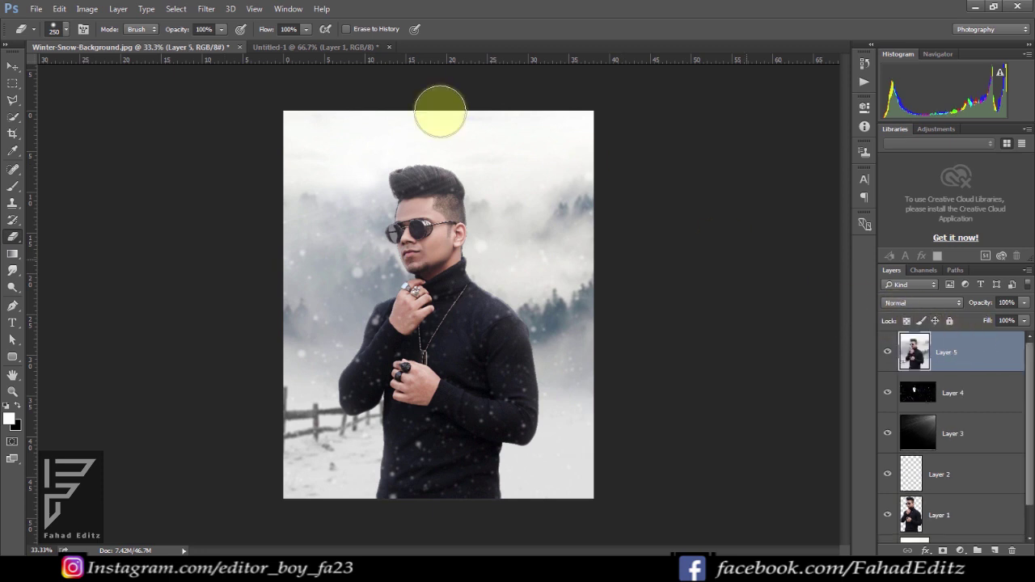
left_click(207, 9)
left_click(239, 83)
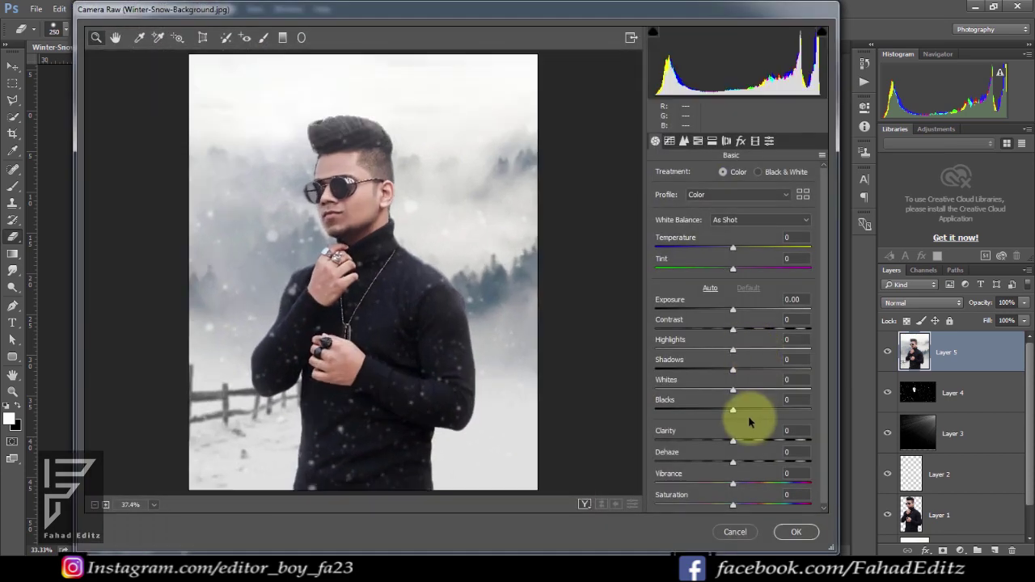
Step: In Camera Raw Basic, set Whites -3, Blacks -8, Clarity +19 and Temperature -2
mouse_move(733, 389)
left_mouse_down()
mouse_move(748, 391)
mouse_move(709, 397)
mouse_move(757, 411)
mouse_move(711, 411)
mouse_move(749, 443)
left_mouse_up()
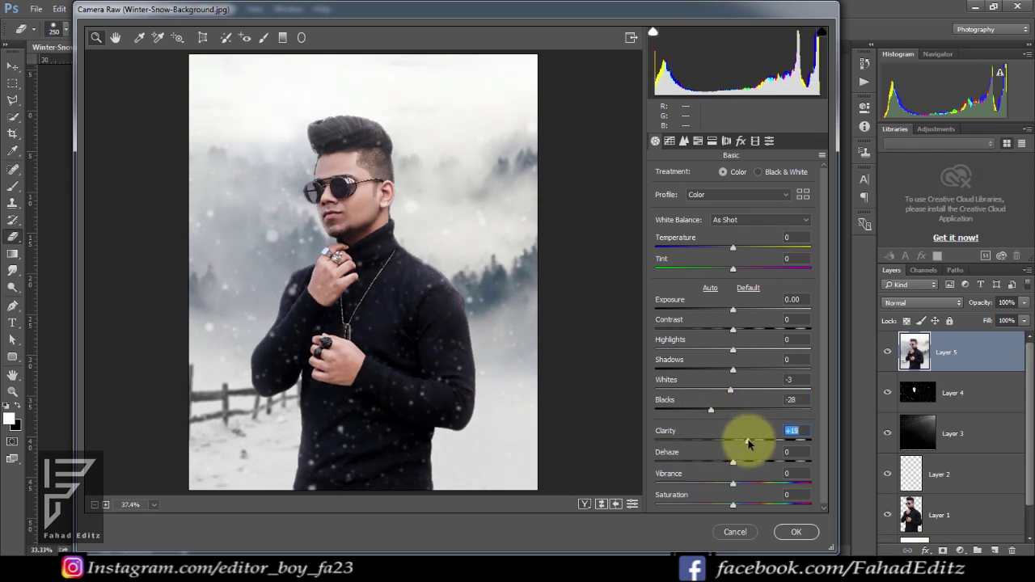
left_click_drag(715, 411, 727, 412)
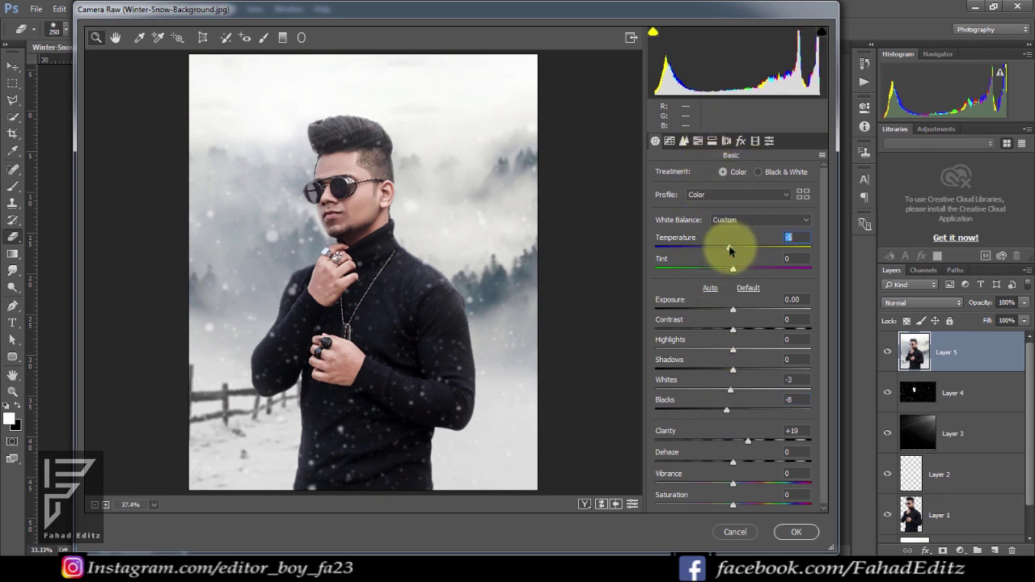
left_click(698, 141)
left_click(698, 171)
left_click(657, 142)
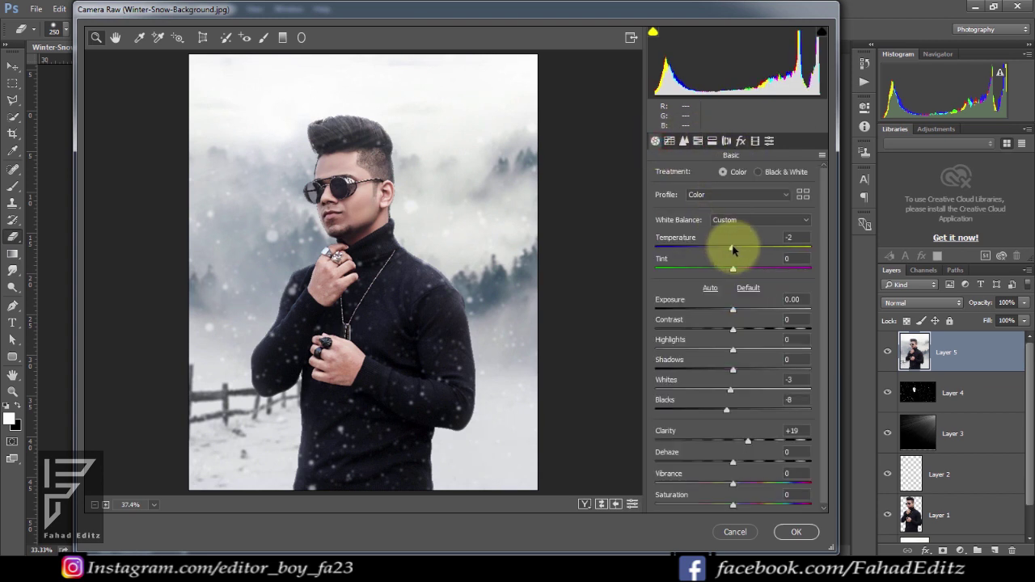
left_click(683, 140)
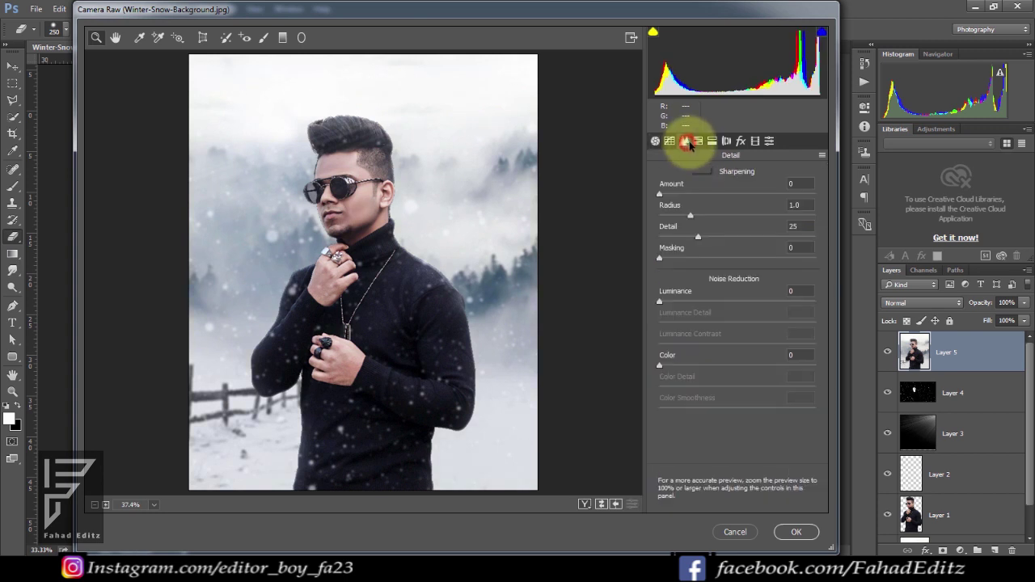
Step: Lower Blues and Oranges saturation and add a dark post-crop edge vignette
left_click(756, 323)
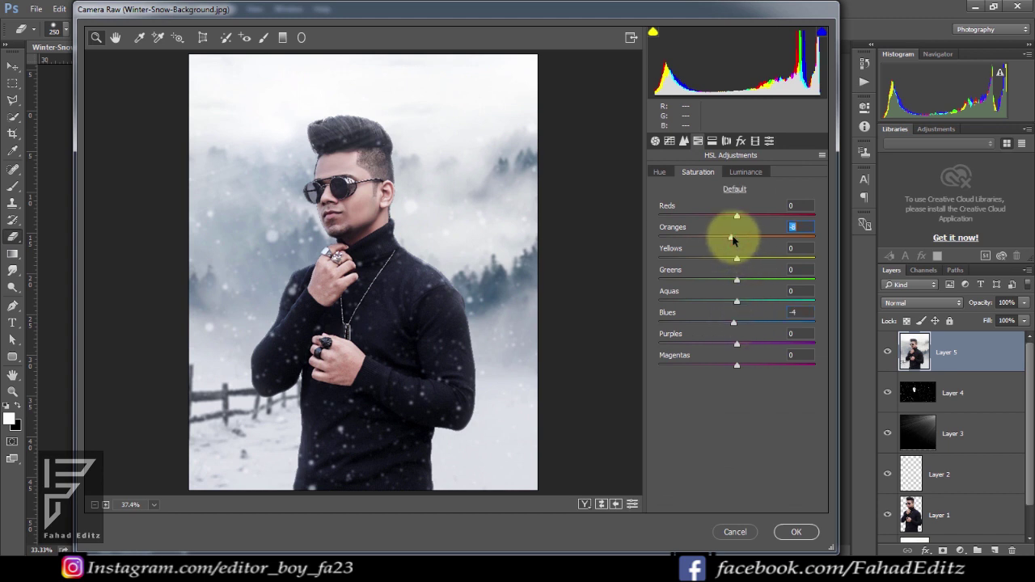
left_click_drag(729, 239, 742, 238)
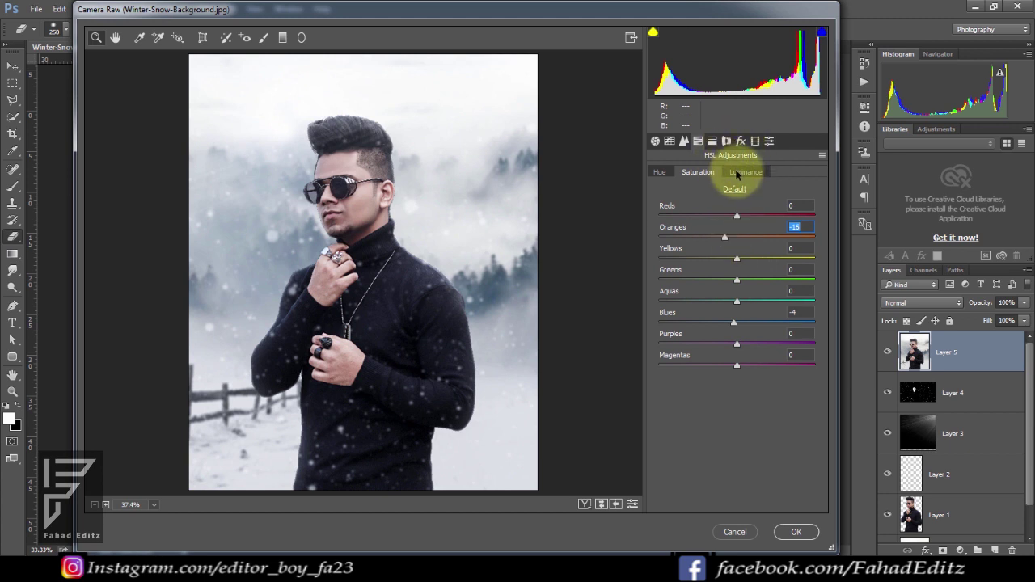
left_click(740, 141)
left_click_drag(736, 308, 715, 309)
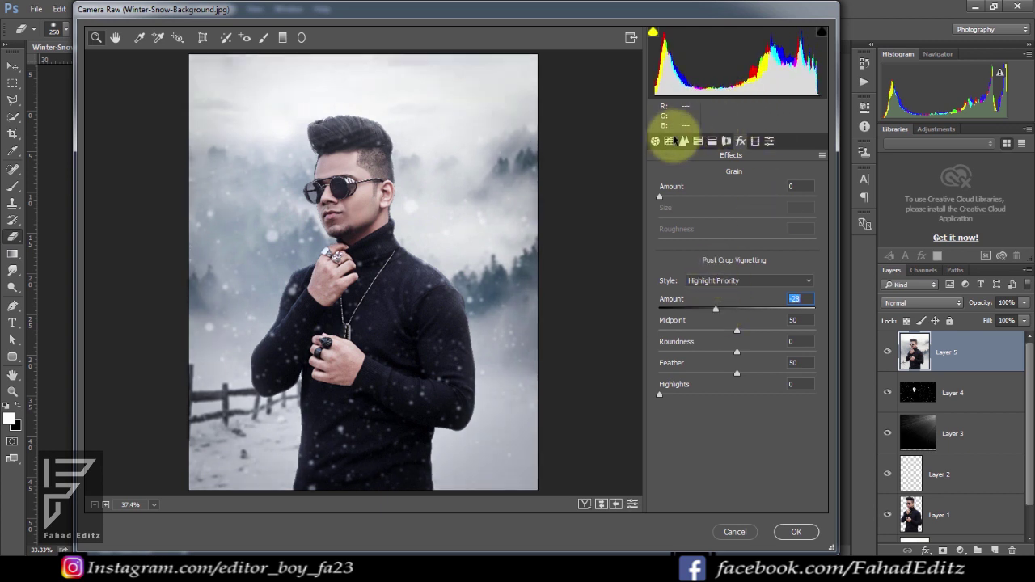
Step: Drop Oranges saturation to -25, reduce Reds, cool Temperature to -8, and apply the grade
left_click(654, 140)
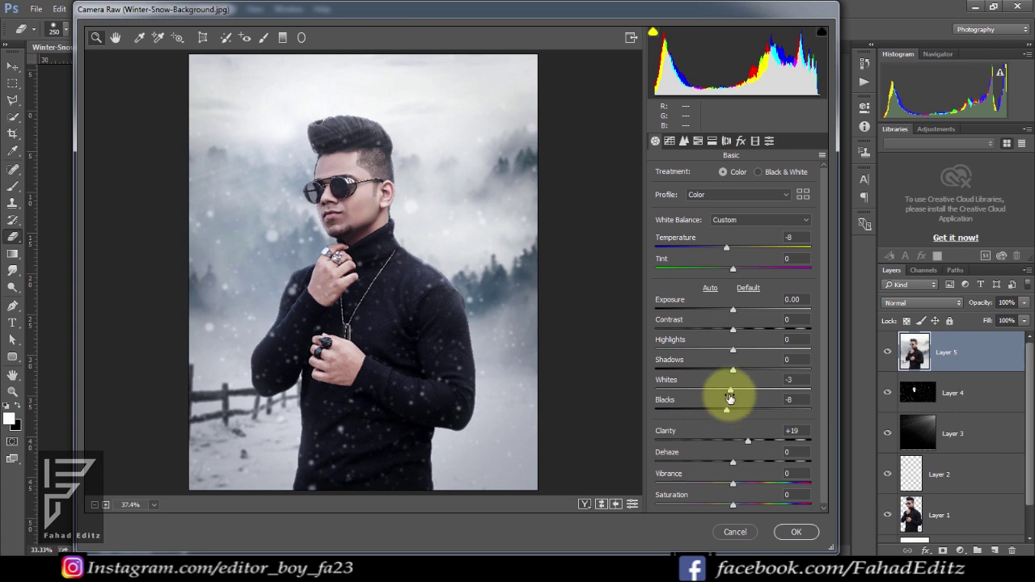
left_click(698, 140)
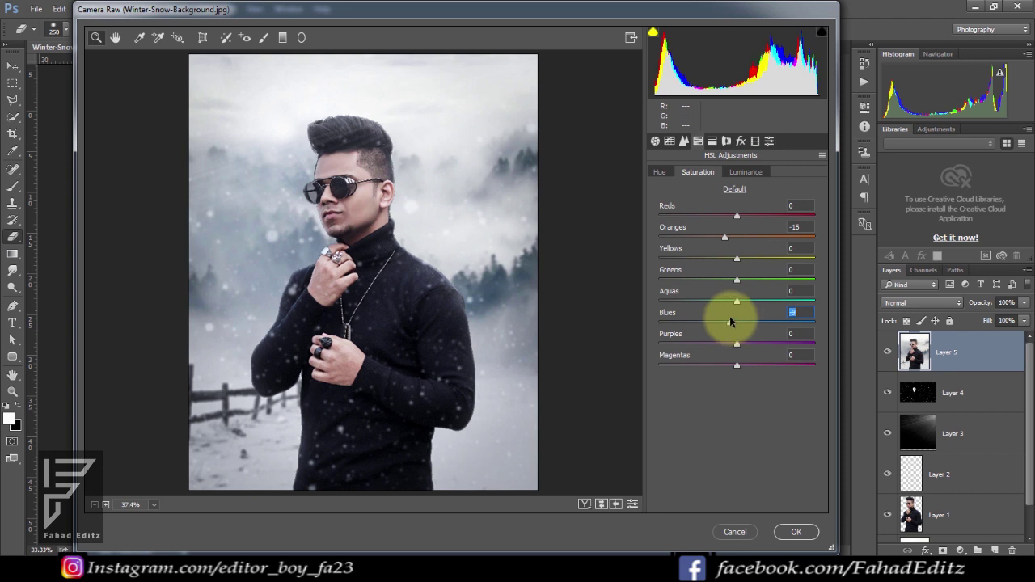
mouse_move(724, 237)
left_mouse_down()
mouse_move(758, 239)
mouse_move(722, 239)
left_mouse_up()
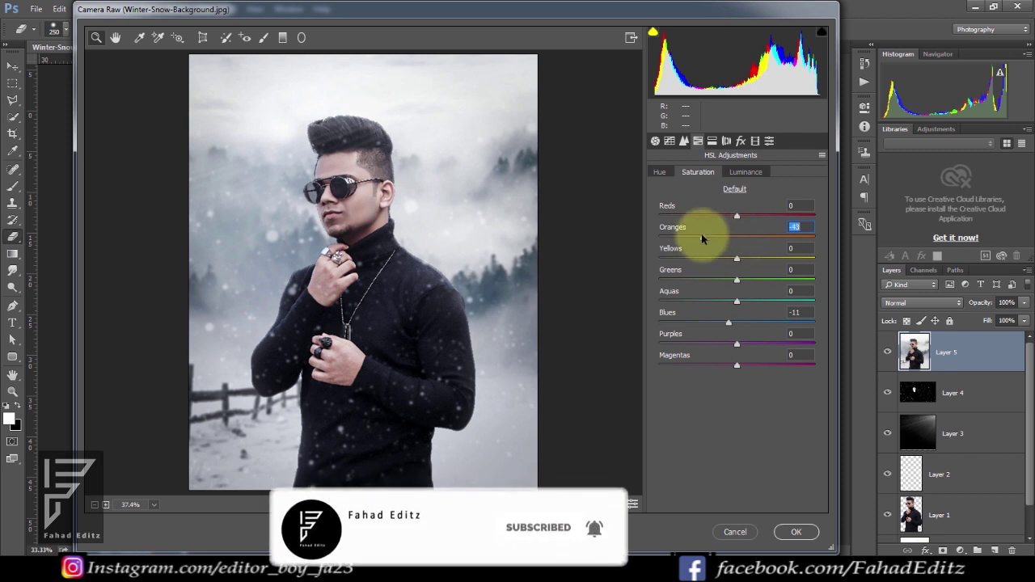
left_click_drag(722, 239, 714, 239)
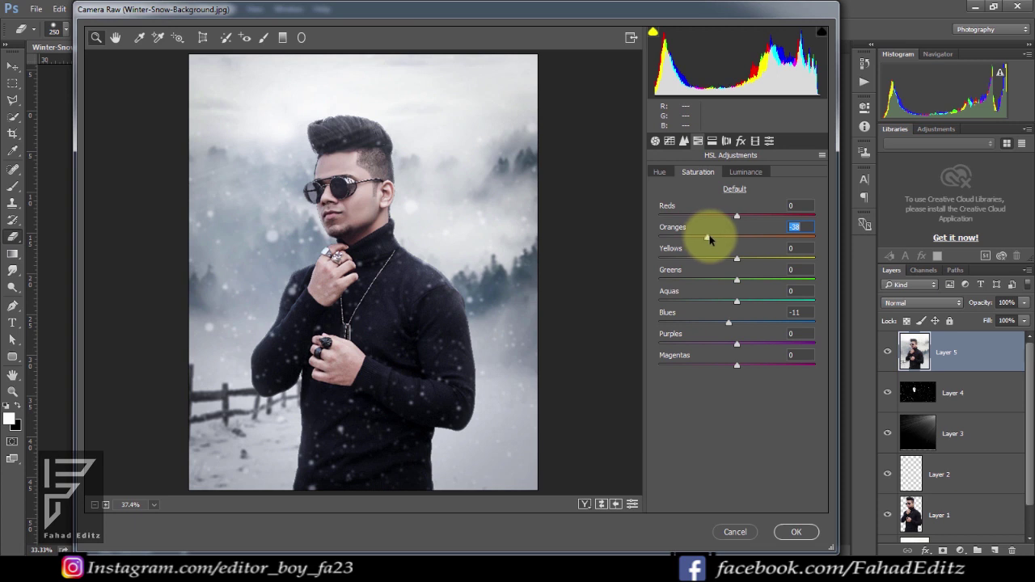
mouse_move(736, 215)
left_mouse_down()
mouse_move(719, 215)
mouse_move(763, 215)
mouse_move(714, 217)
mouse_move(735, 216)
left_mouse_up()
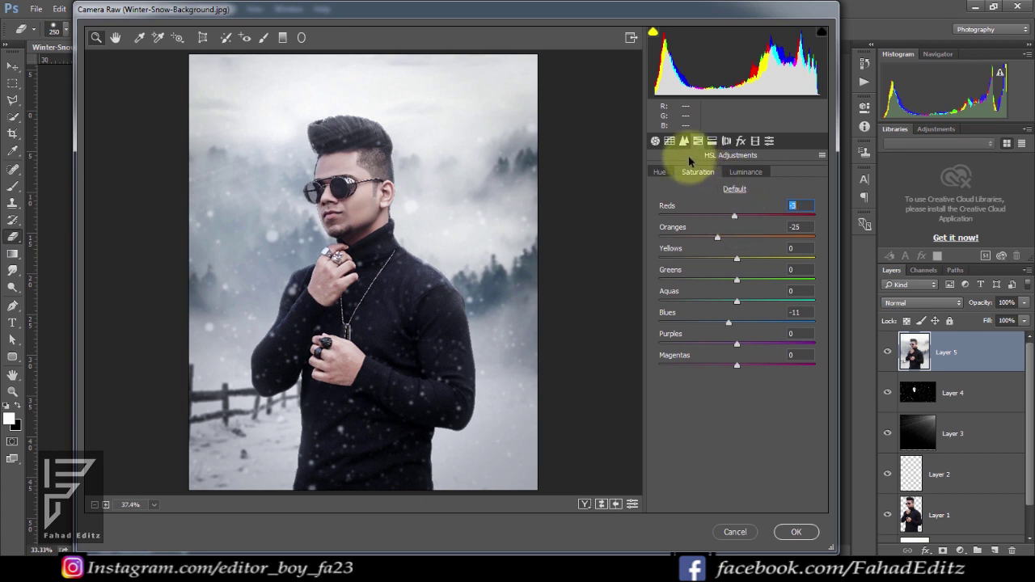
left_click(657, 141)
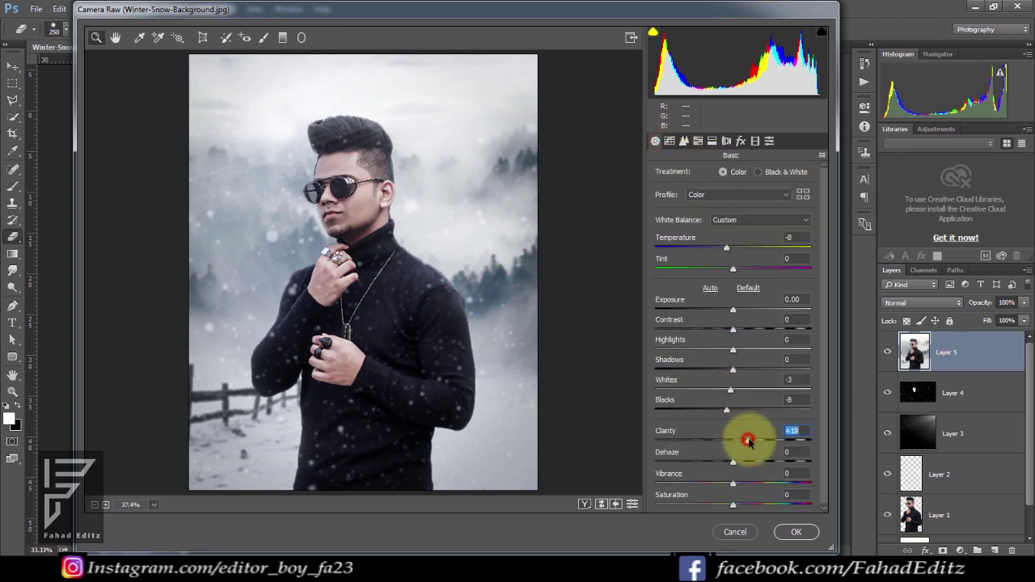
left_click(796, 531)
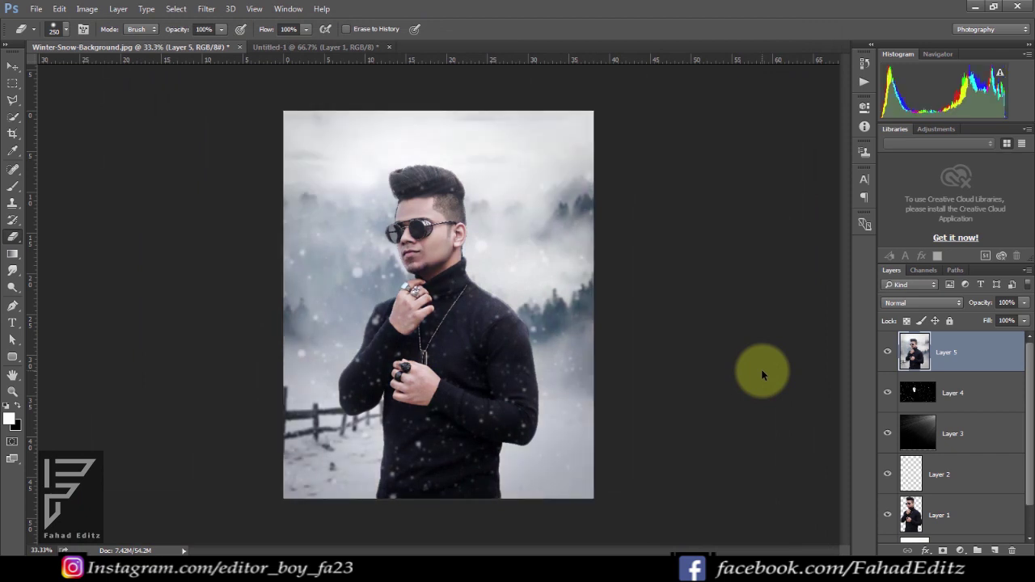
Step: Compare the graded composite against the original with undo, then start Save As
key("ctrl+z")
key("ctrl+z")
key("ctrl+z")
key("ctrl+z")
key("ctrl+plus")
key("ctrl+minus")
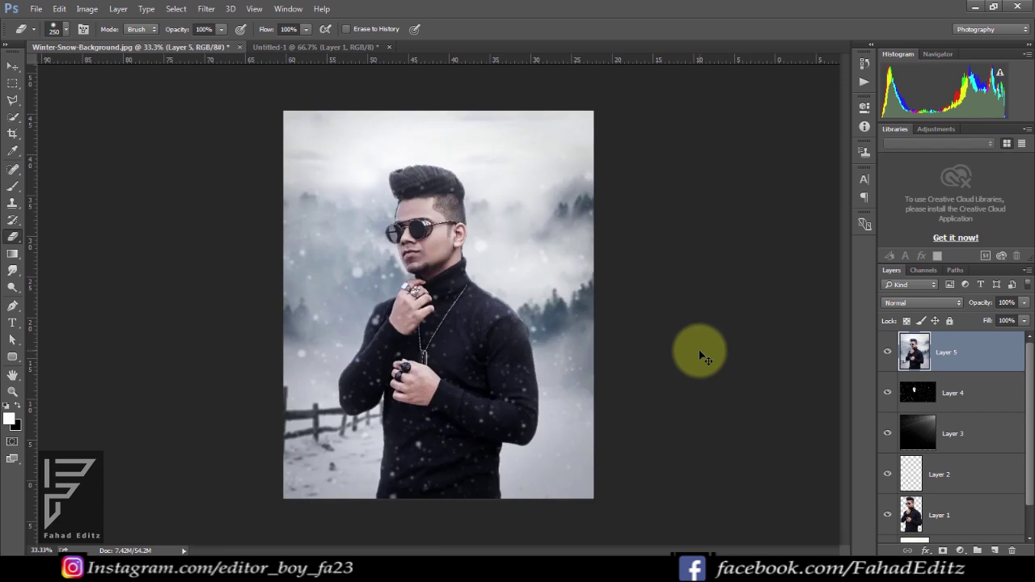
left_click(36, 10)
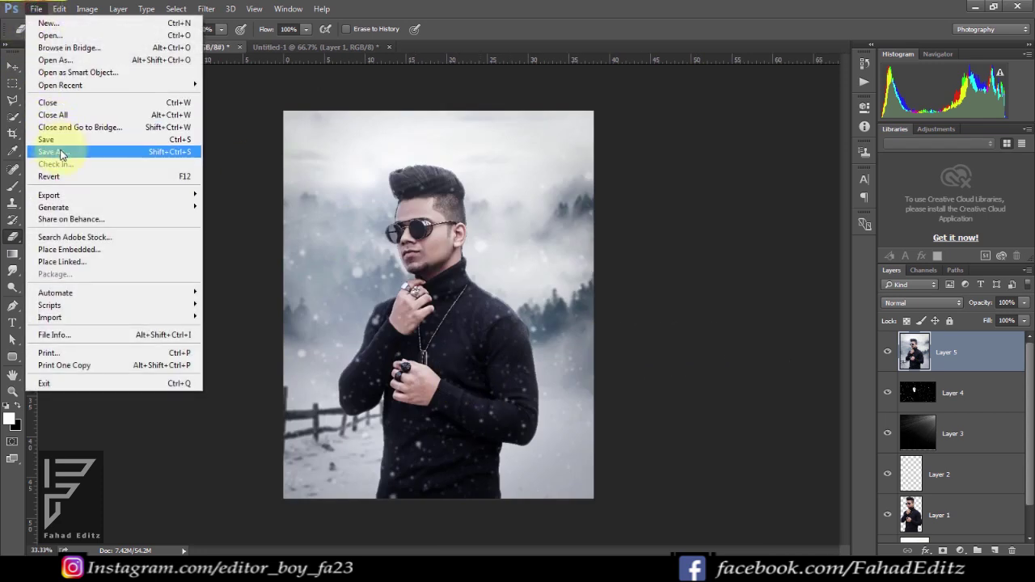